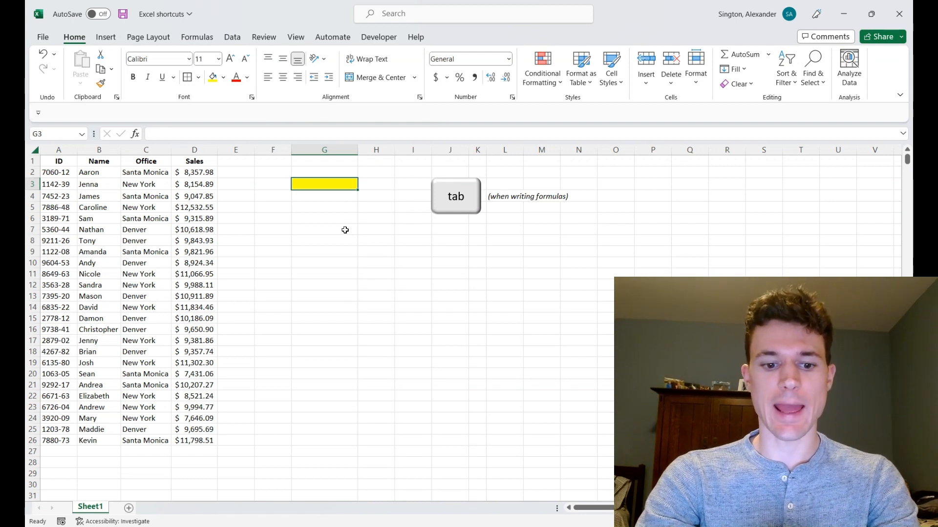
Step: Autocomplete the AVERAGE function in the yellow cell G3, then erase it back to the equals sign
text(=aver)
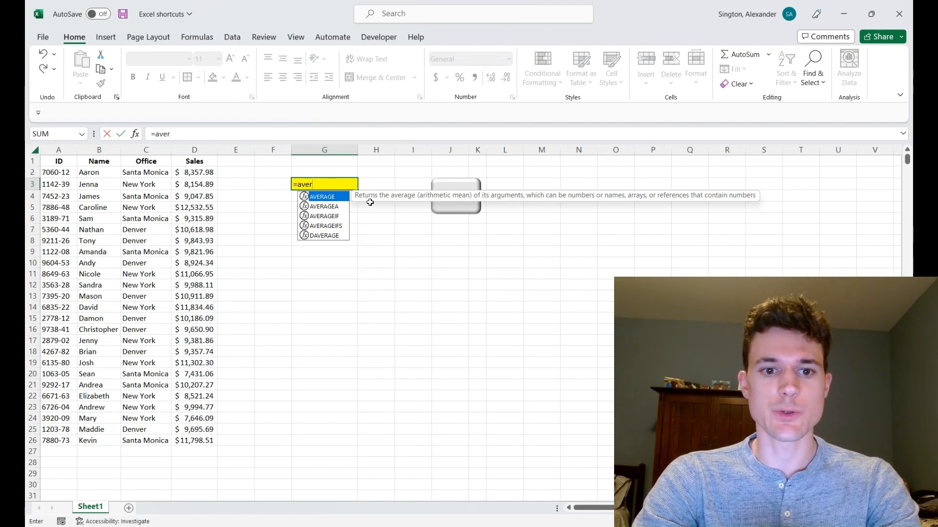
key(Tab)
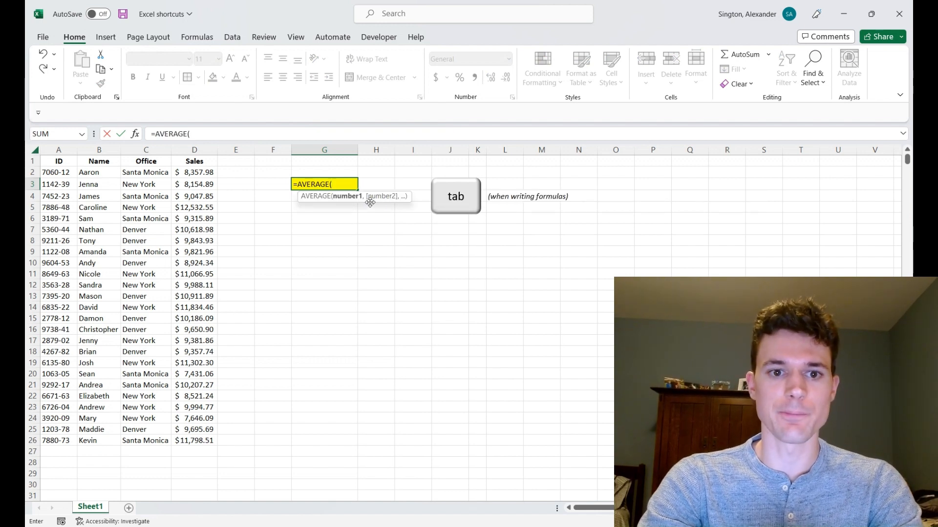
key(BackSpace)
key(BackSpace)
key(BackSpace)
key(BackSpace)
key(BackSpace)
key(BackSpace)
key(BackSpace)
key(BackSpace)
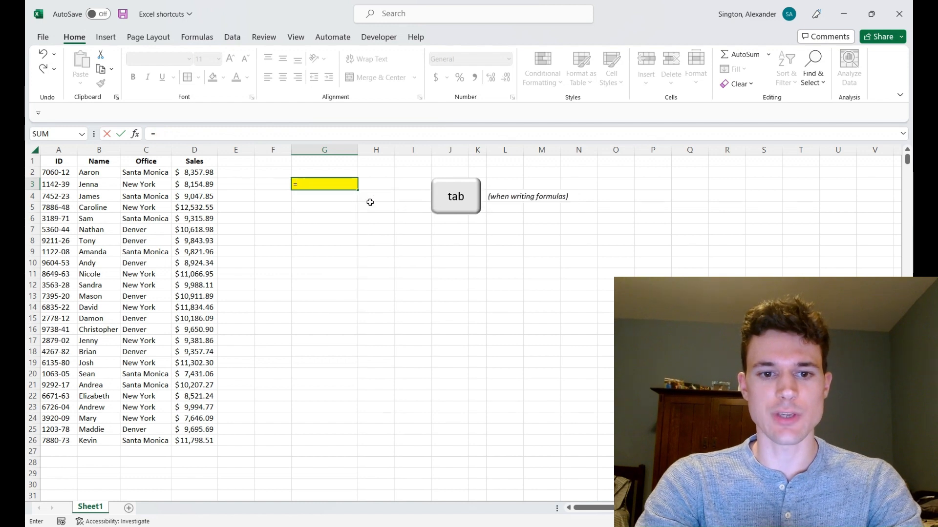
Step: Insert the AVERAGEIFS function into cell G3's formula by picking it from the autocomplete list
text(aver)
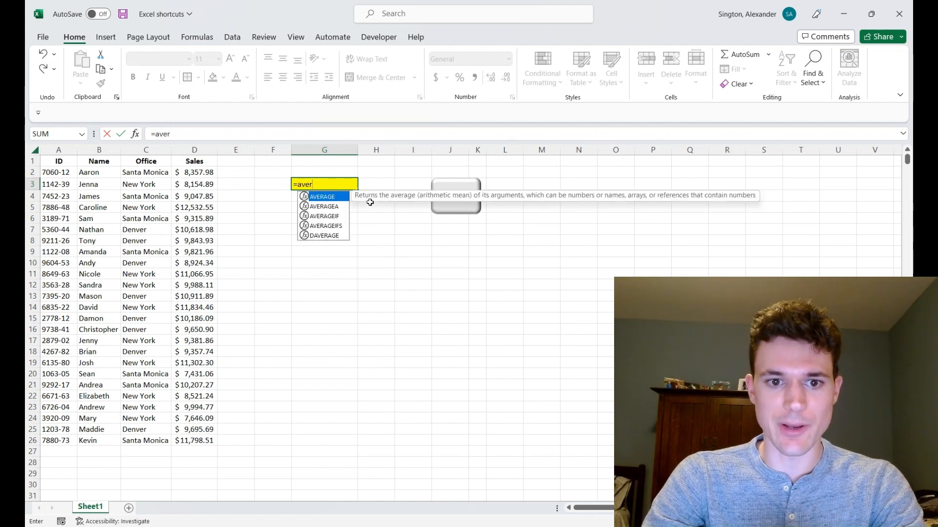
key(Down)
key(Down)
key(Down)
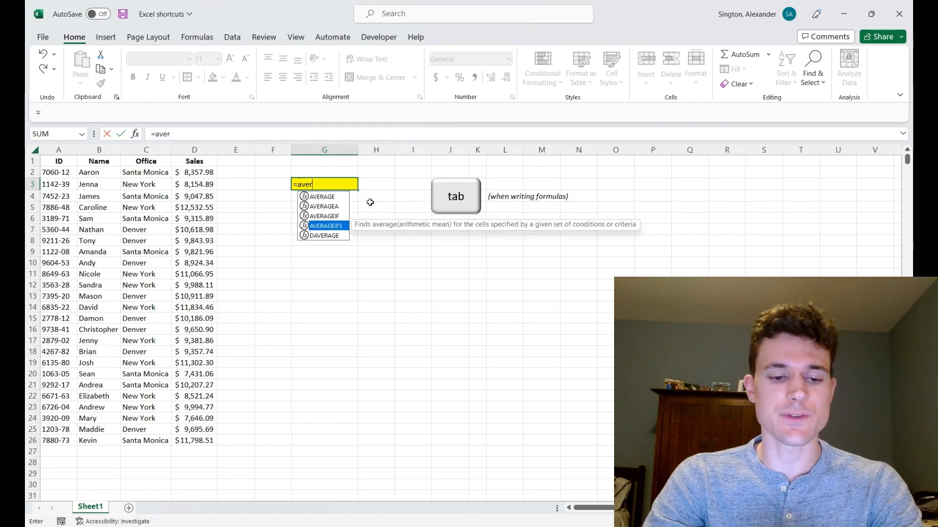
key(Tab)
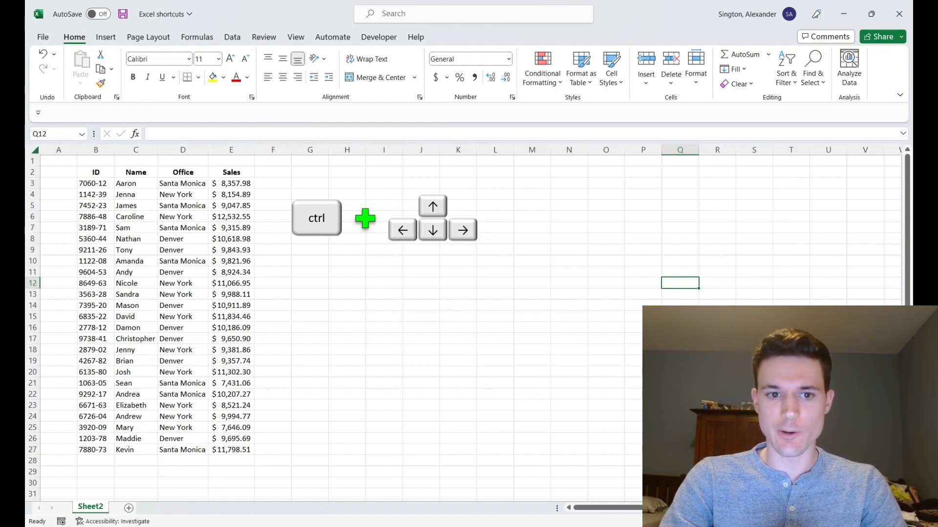
Step: Jump between the edges of the data table on Sheet2, moving to its first and last rows and columns
key(ctrl+Left)
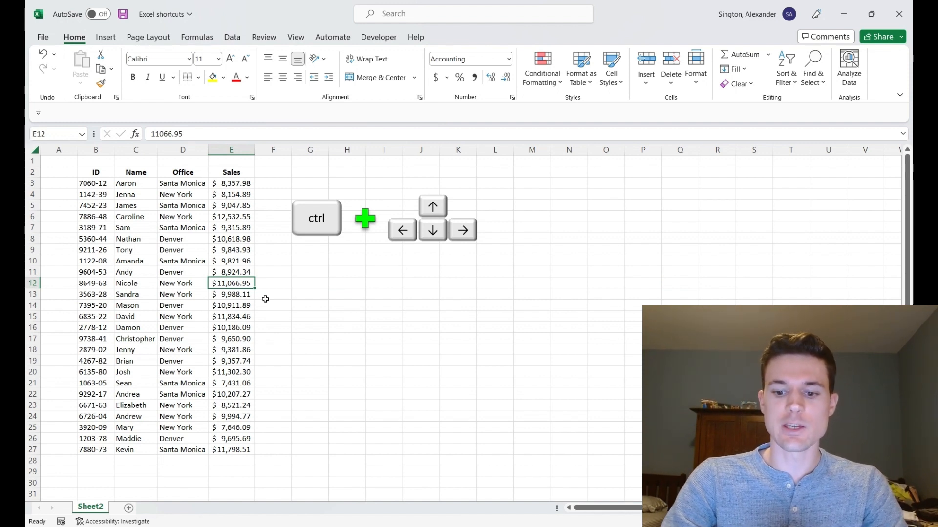
key(ctrl+Left)
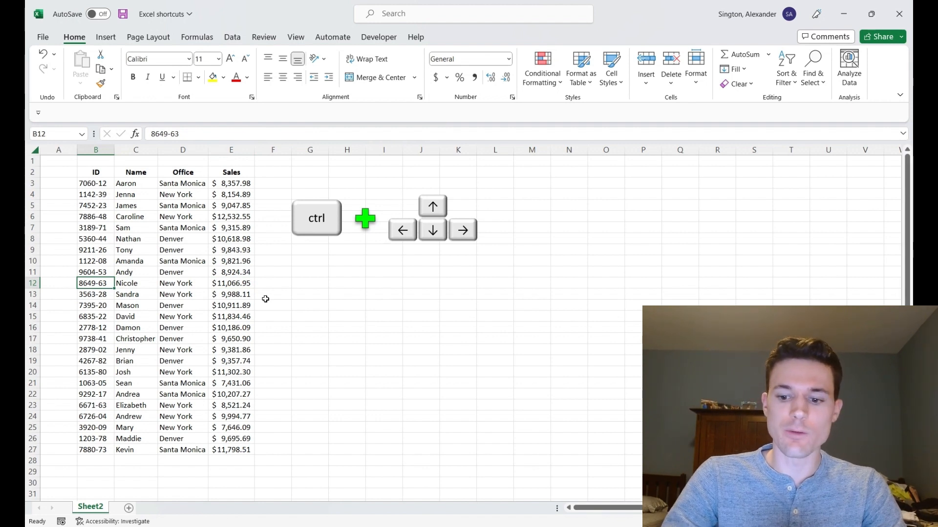
key(ctrl+Up)
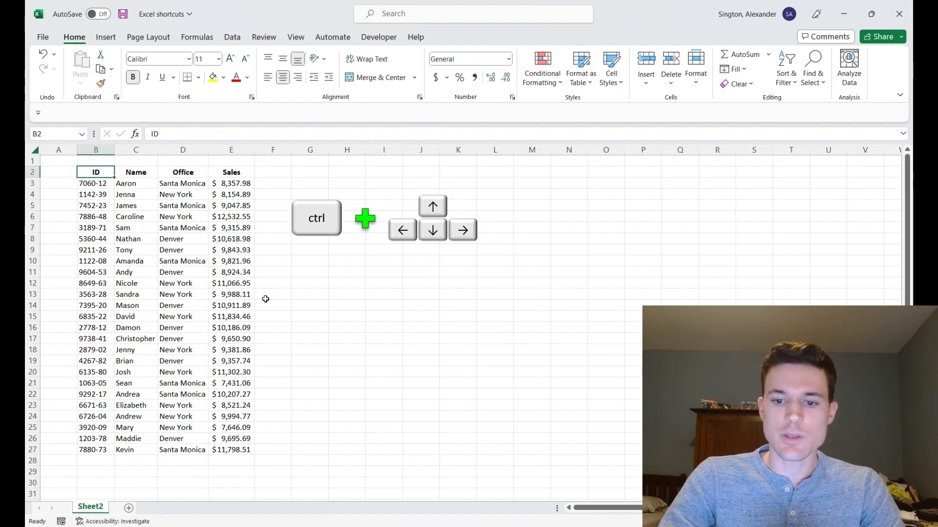
key(ctrl+Right)
key(ctrl+Down)
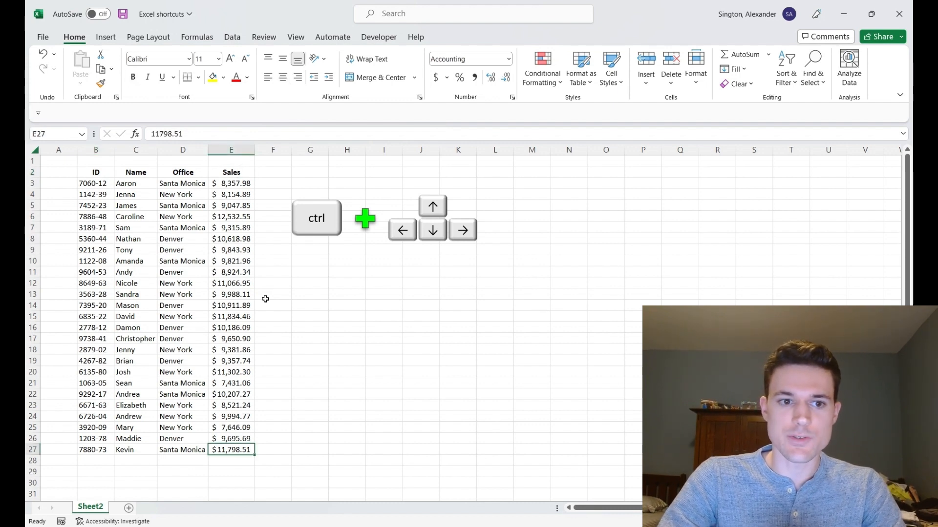
key(ctrl+Left)
key(ctrl+Up)
key(ctrl+Right)
key(ctrl+Down)
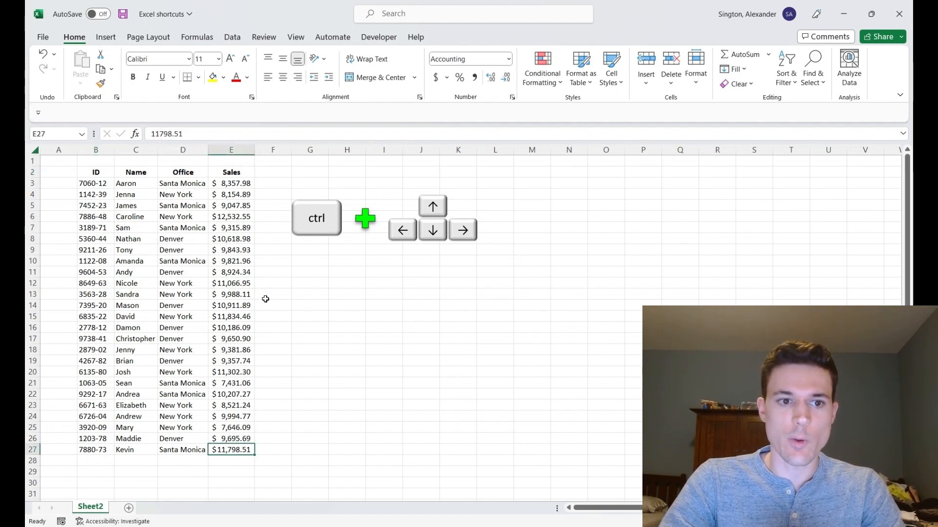
key(ctrl+Left)
key(ctrl+Up)
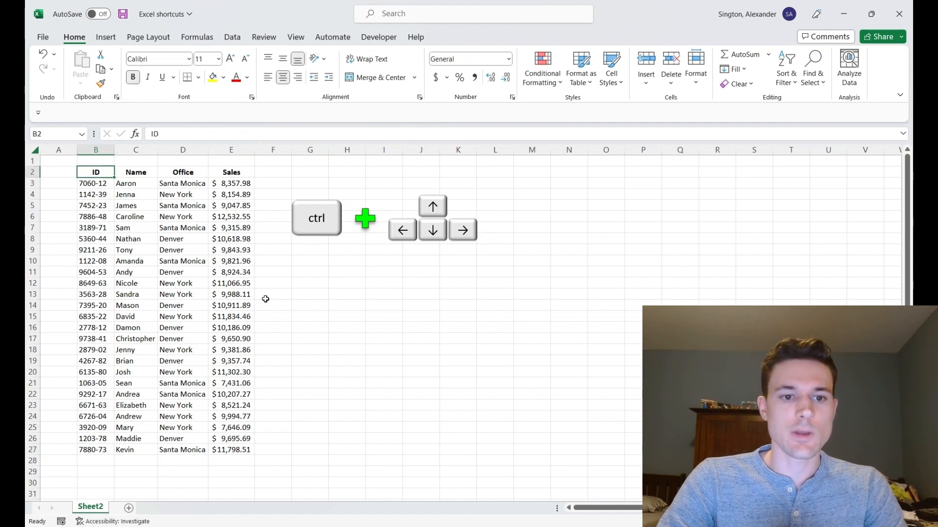
Step: Temporarily clear Office cell D11 to test jumps along the Office column, then undo the clearing
click(172, 274)
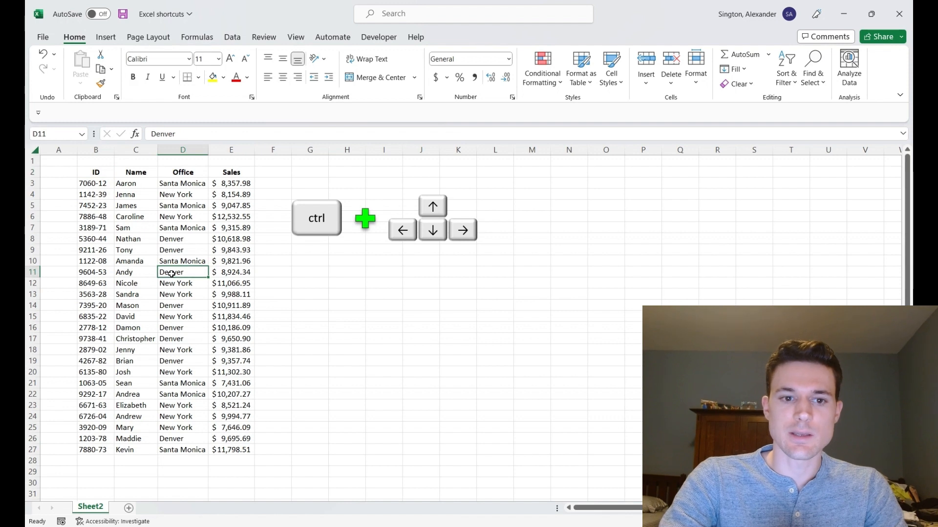
key(Delete)
key(ctrl+Up)
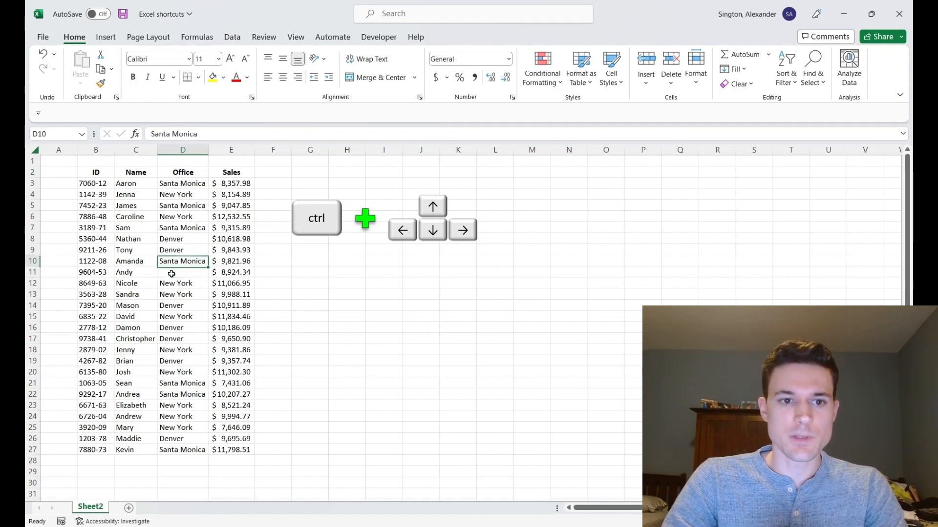
key(ctrl+Up)
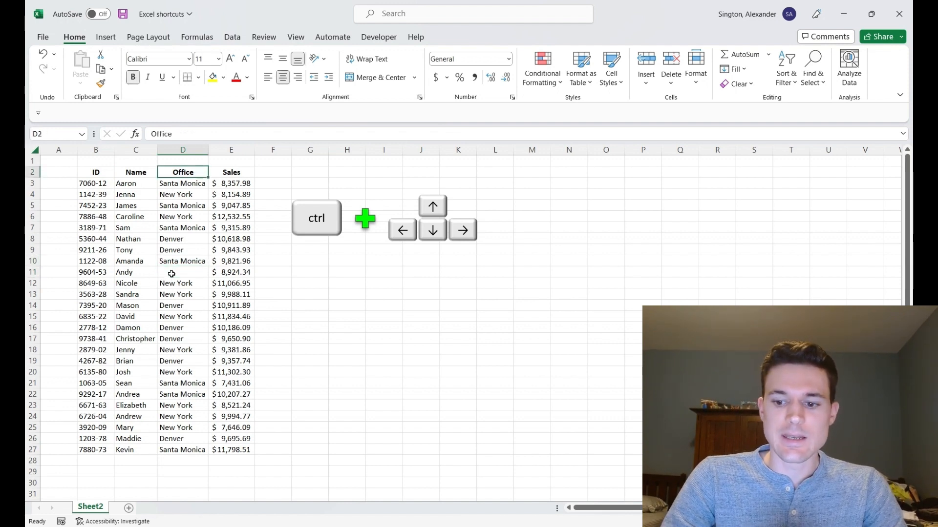
key(ctrl+Down)
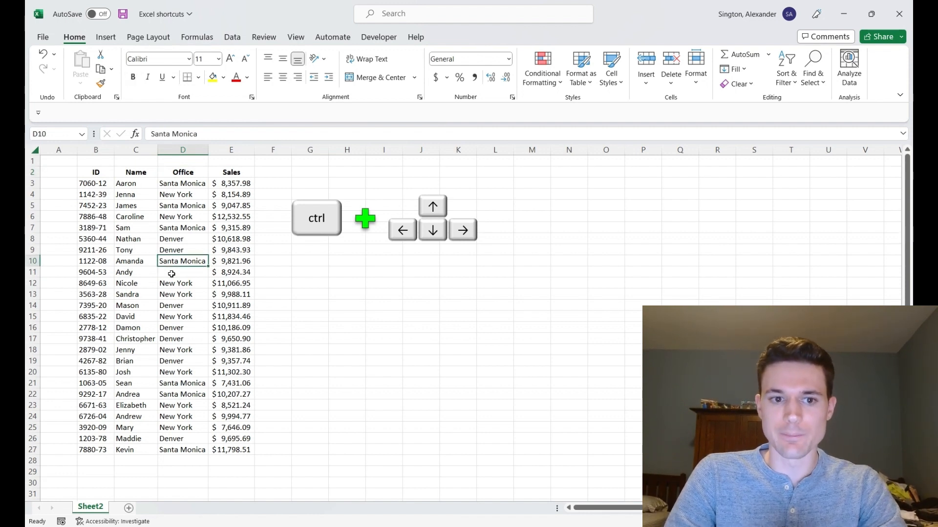
key(ctrl+z)
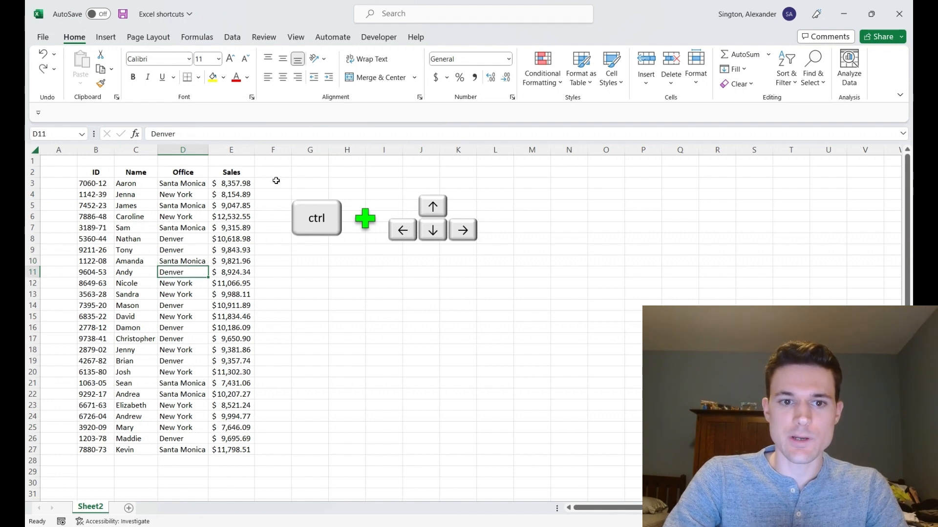
Step: Select empty cell F3, jump to the worksheet's last row and back up
click(275, 183)
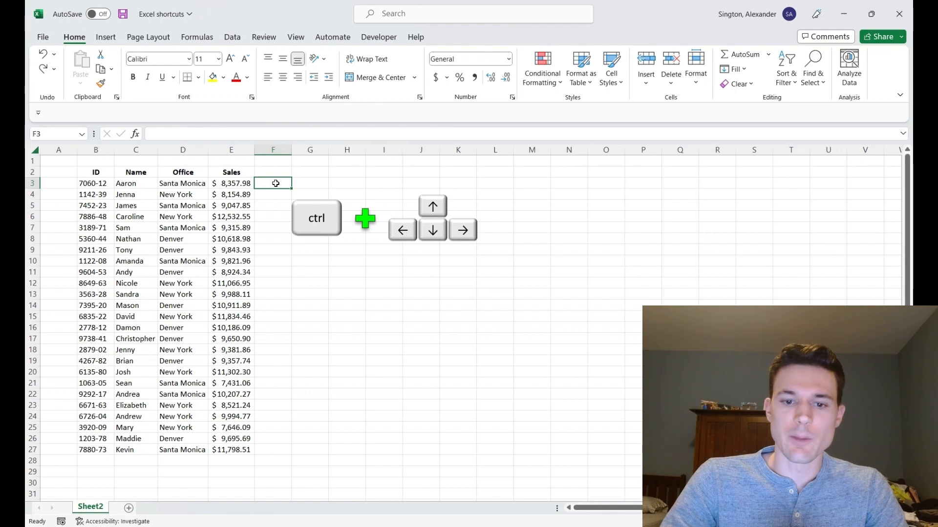
key(ctrl+Down)
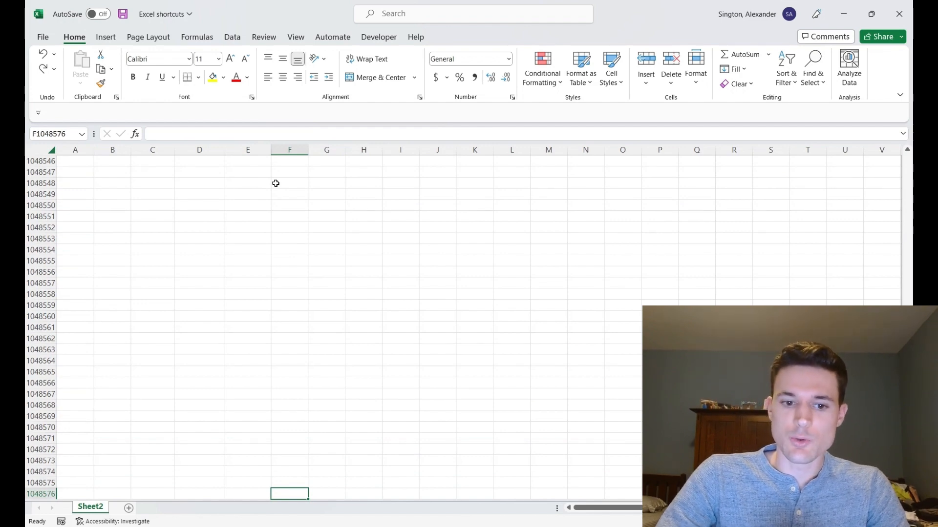
key(ctrl+Up)
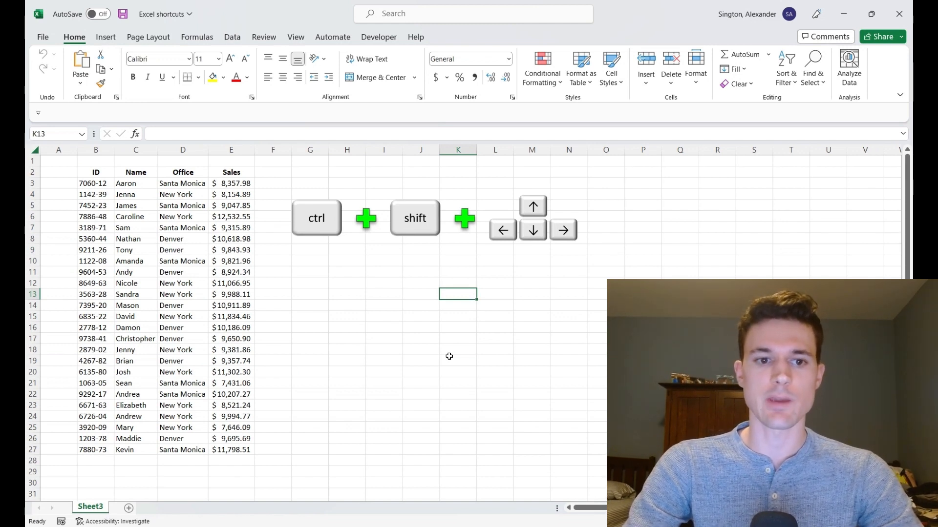
Step: Move to the Sales header E2 and extend the selection across the header row to the ID header
key(ctrl+Left)
key(ctrl+Up)
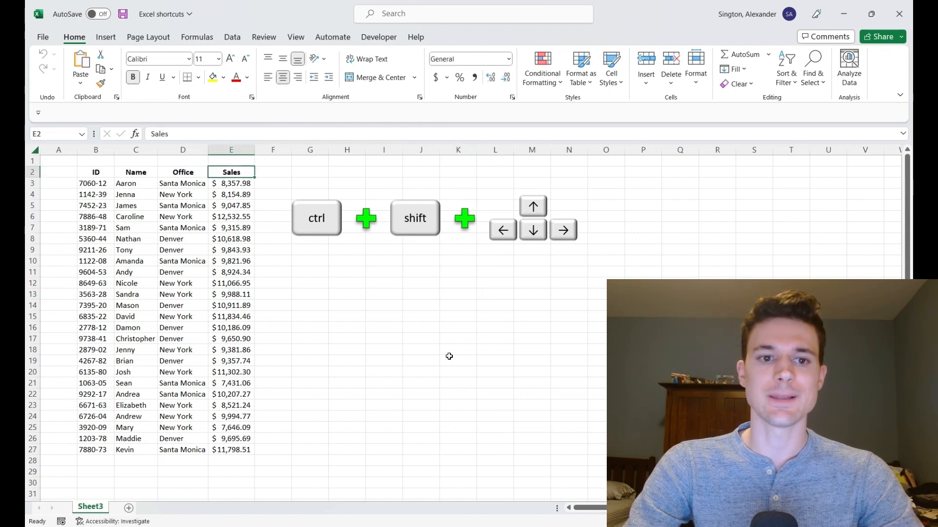
key(ctrl+shift+Left)
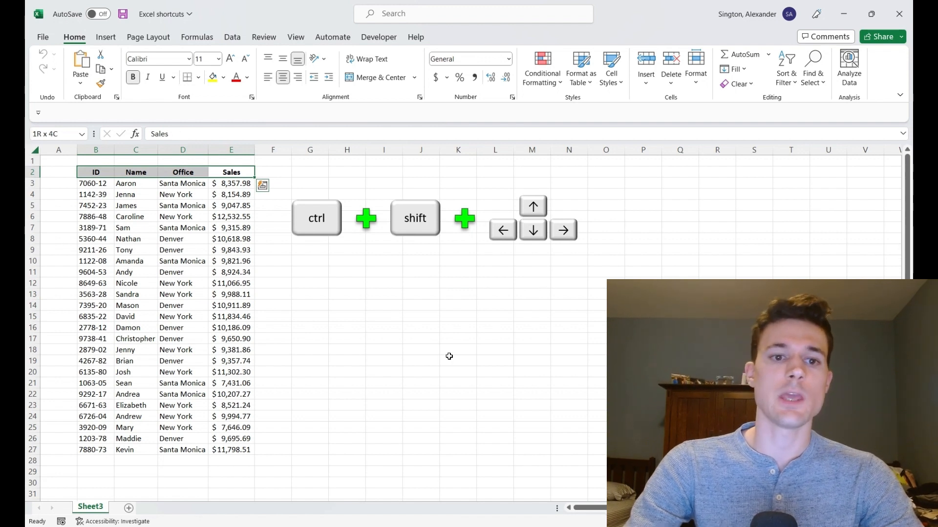
key(Right)
key(Left)
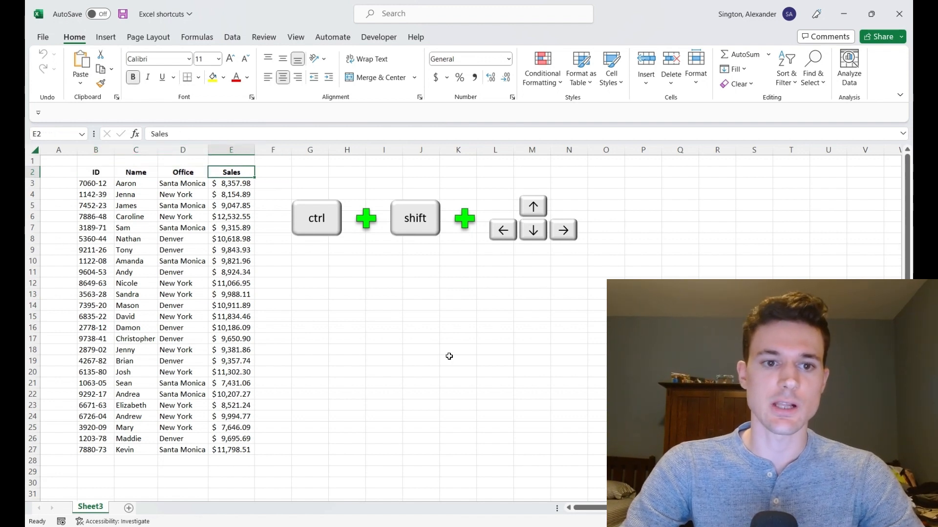
Step: Select the Sales values from E3 down to the last data row, then return to the Sales header
key(Down)
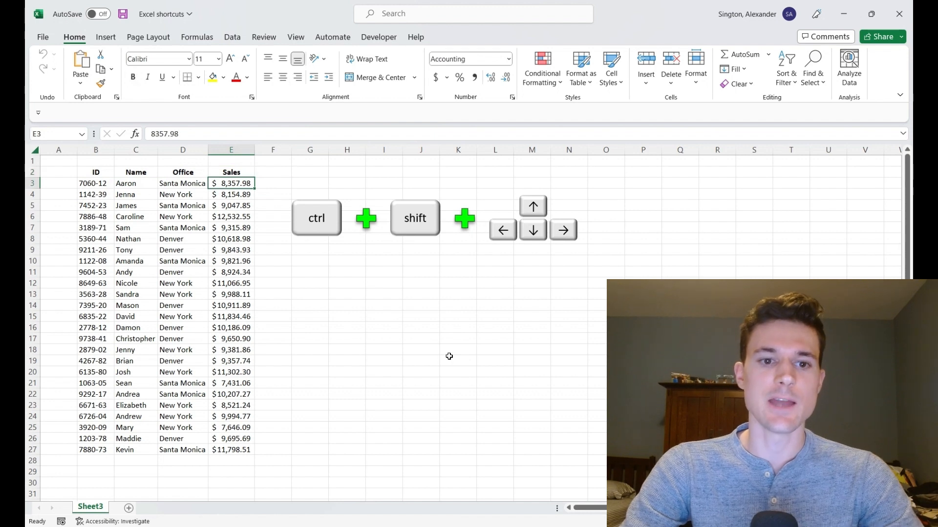
key(ctrl+shift+Down)
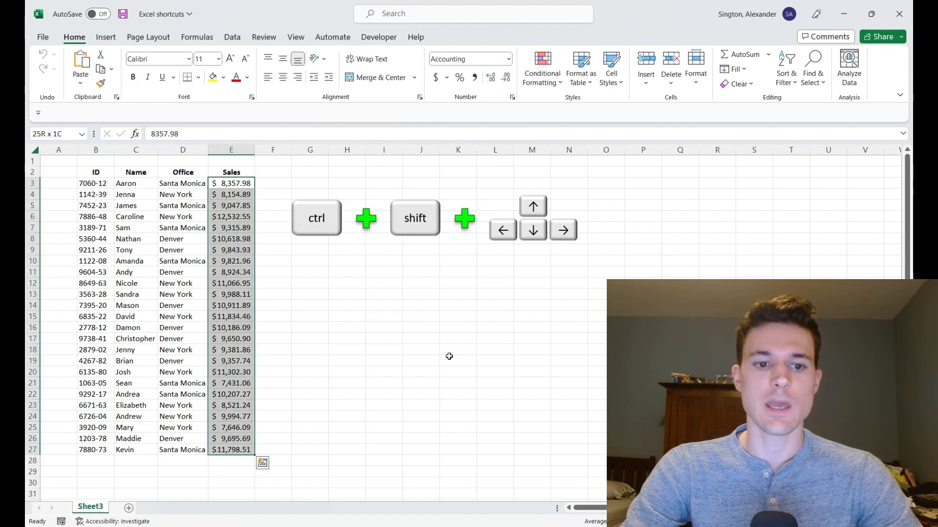
key(Down)
key(Up)
key(Up)
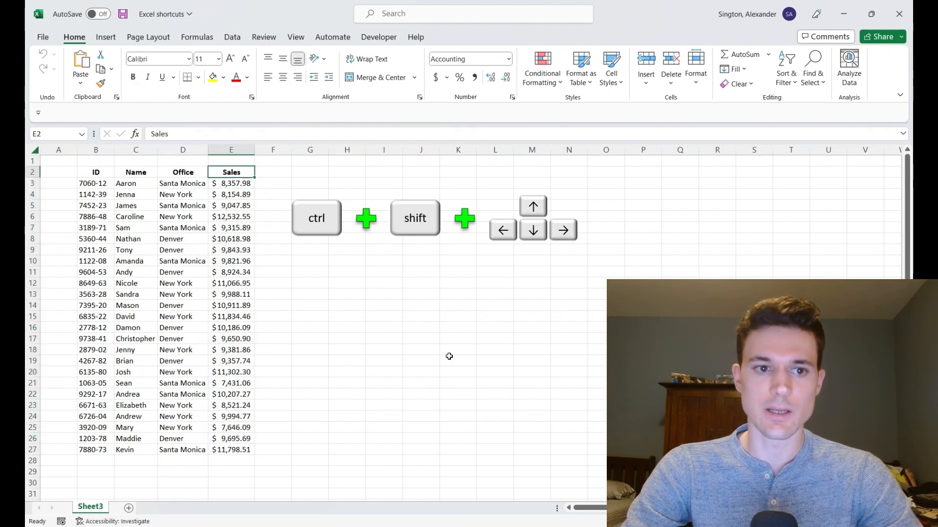
Step: Jump to the ID header B2 and select the entire data table down and across
key(ctrl+Left)
key(ctrl+Down)
key(ctrl+Right)
key(ctrl+Up)
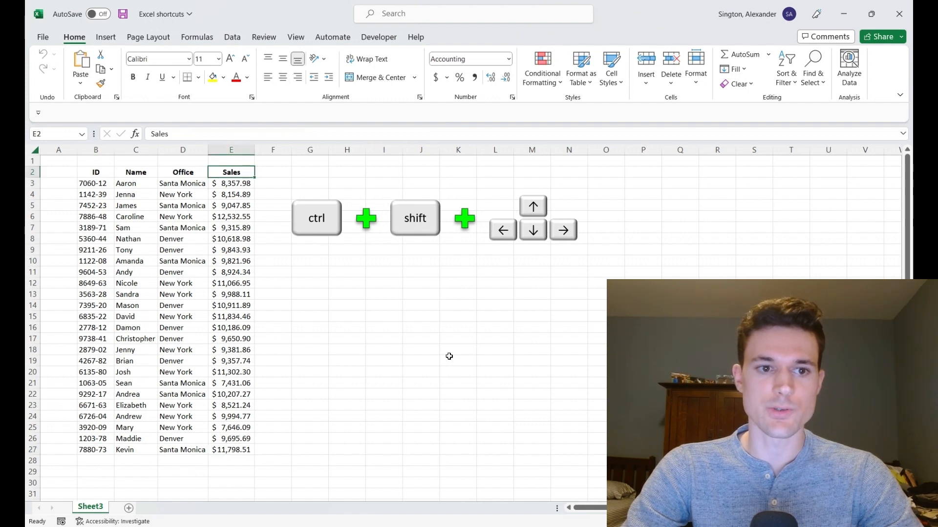
key(ctrl+Left)
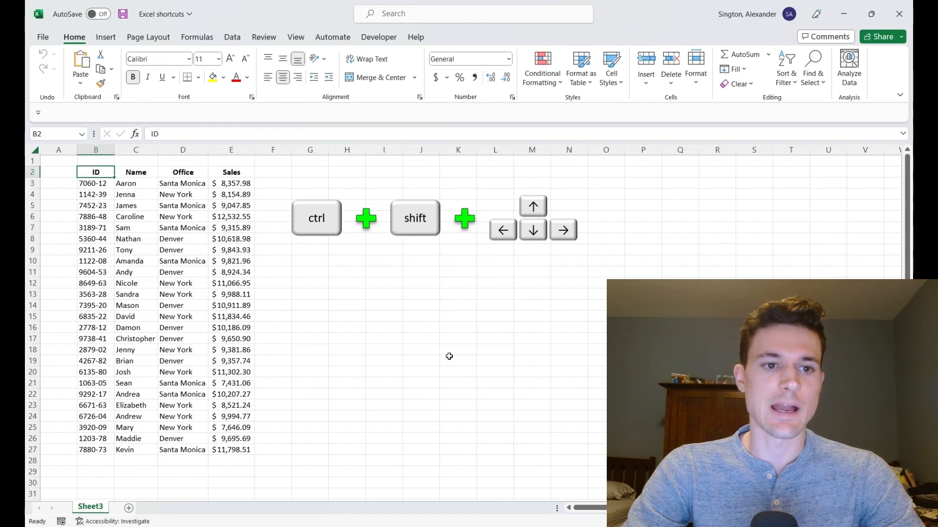
key(ctrl+shift+Down)
key(ctrl+shift+Right)
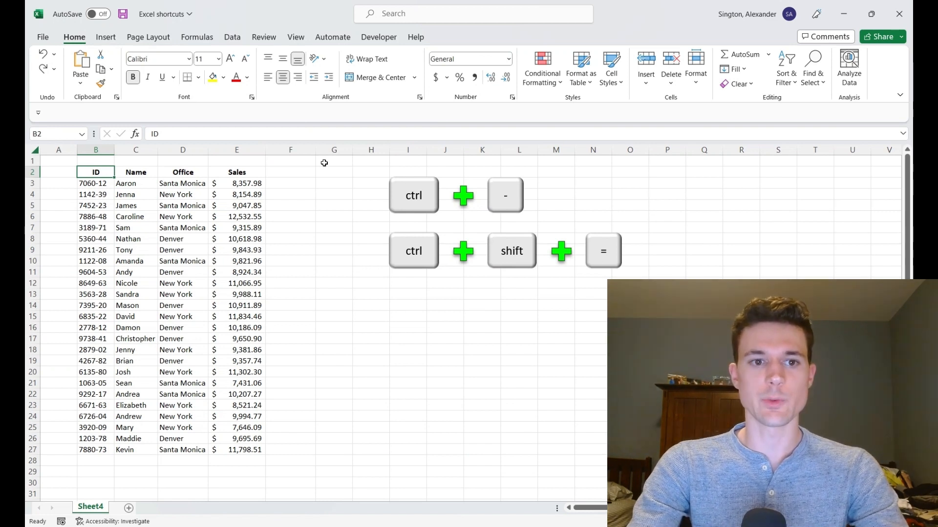
Step: Select the Office column D2:D27, insert blank cells shifting them right, and undo the insertion
key(Right)
key(shift+Right)
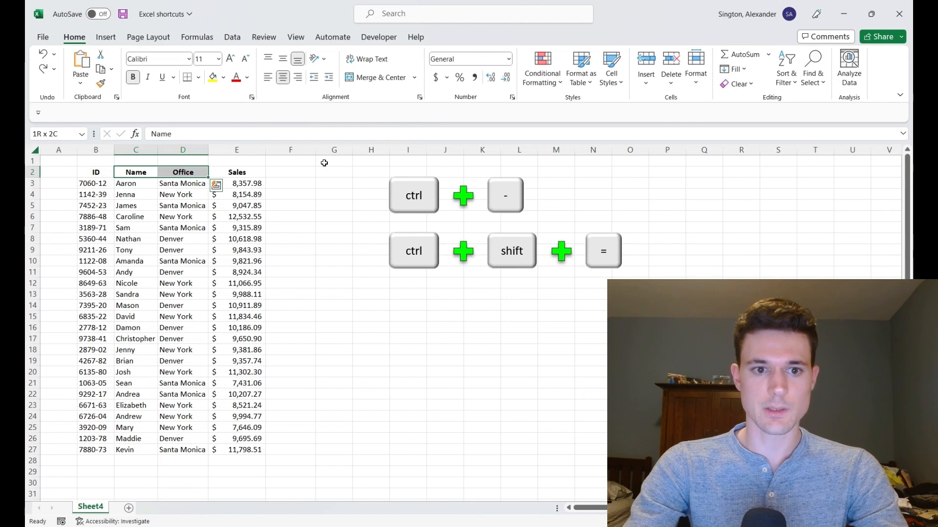
key(Right)
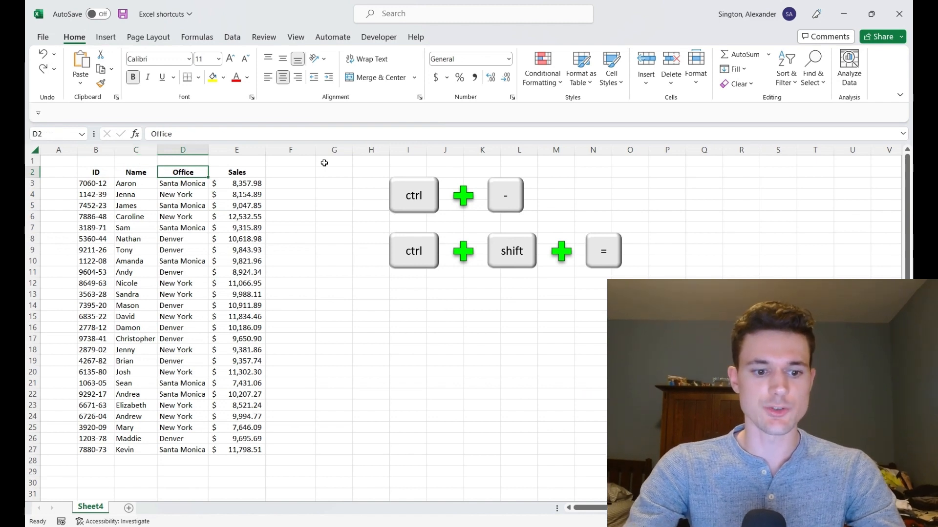
key(ctrl+shift+Down)
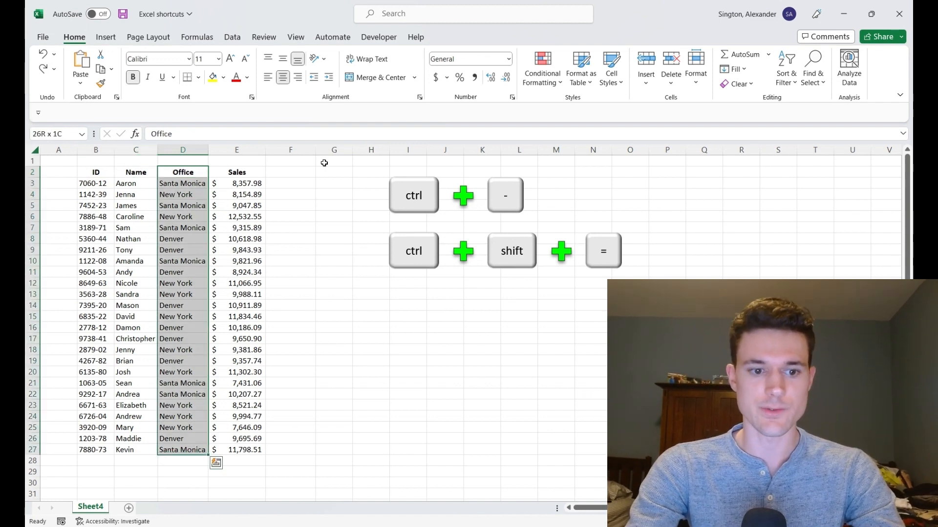
key(ctrl+shift+equal)
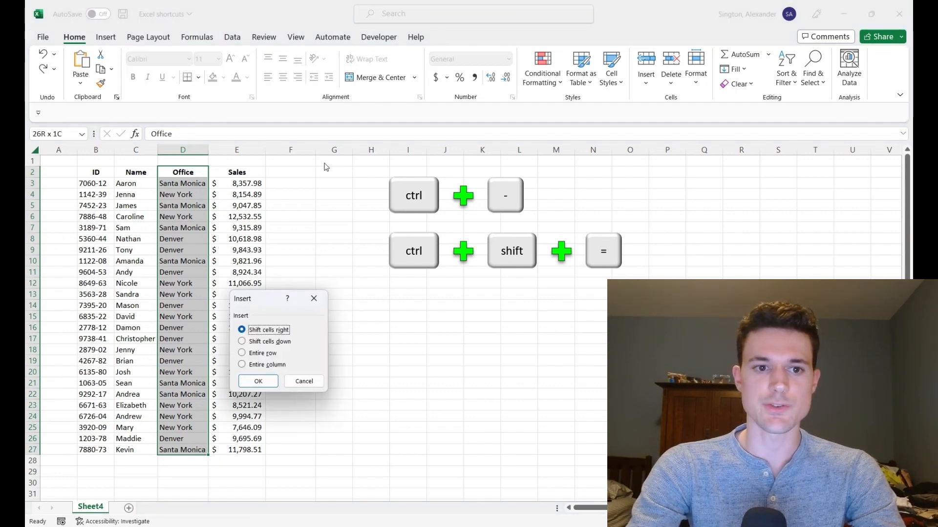
key(Return)
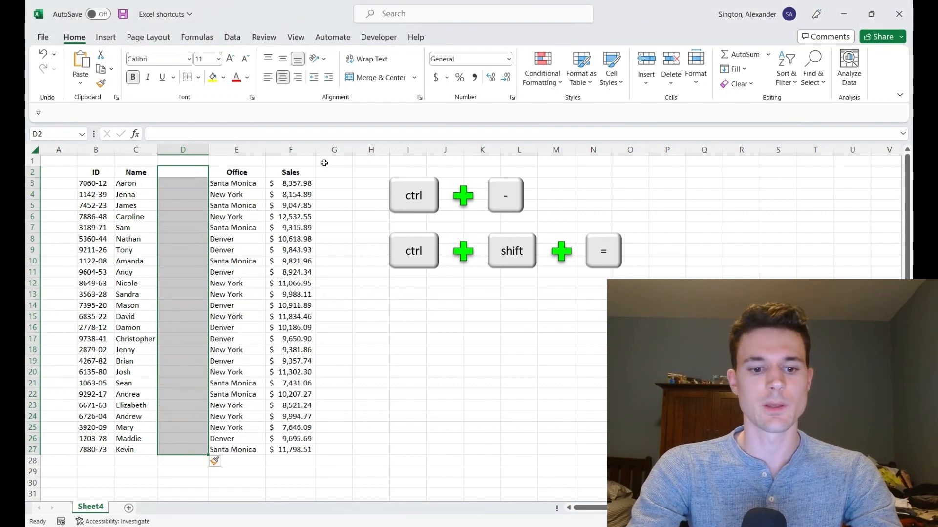
key(ctrl+z)
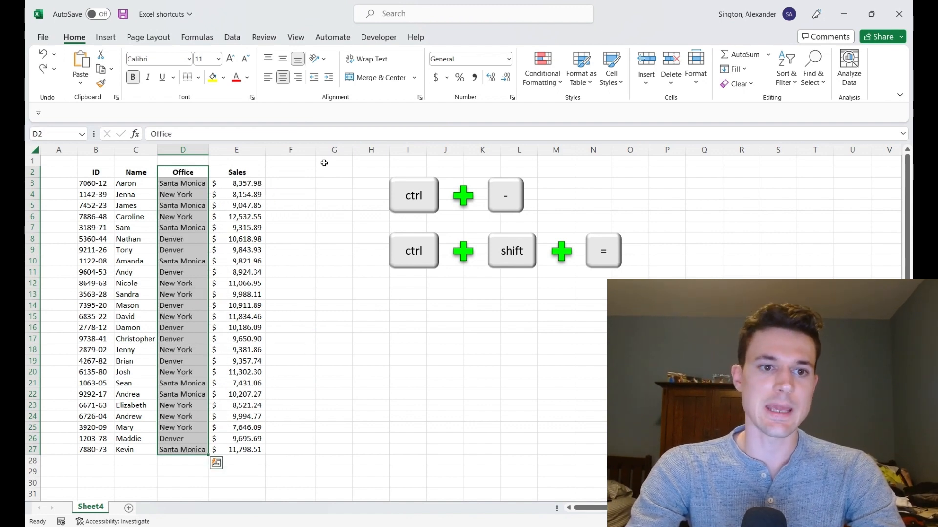
Step: Select the Name column C2:C27, delete the cells shifting left, and undo the deletion
key(Left)
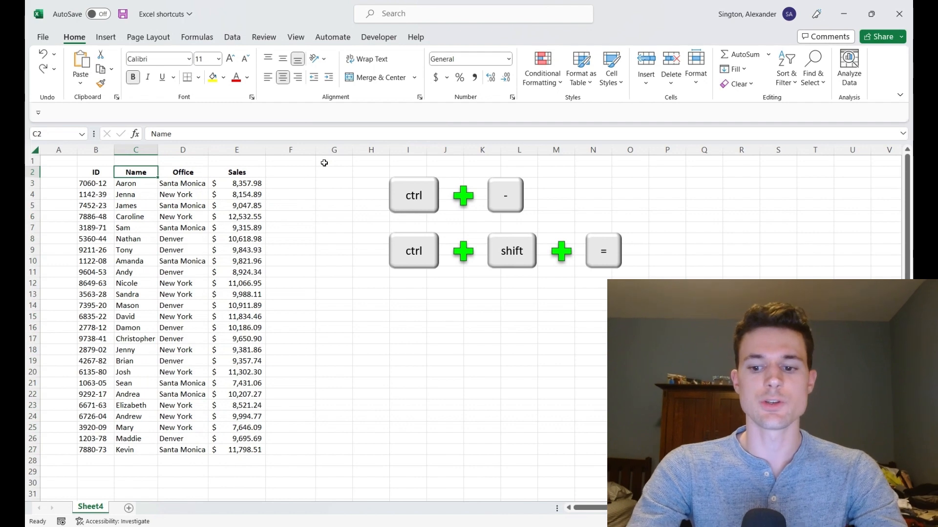
key(ctrl+shift+Down)
key(ctrl+minus)
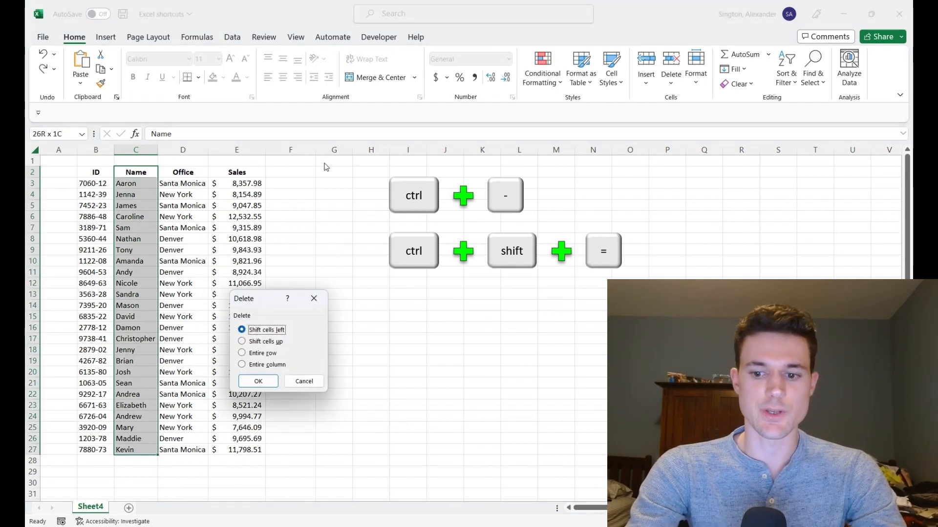
key(Return)
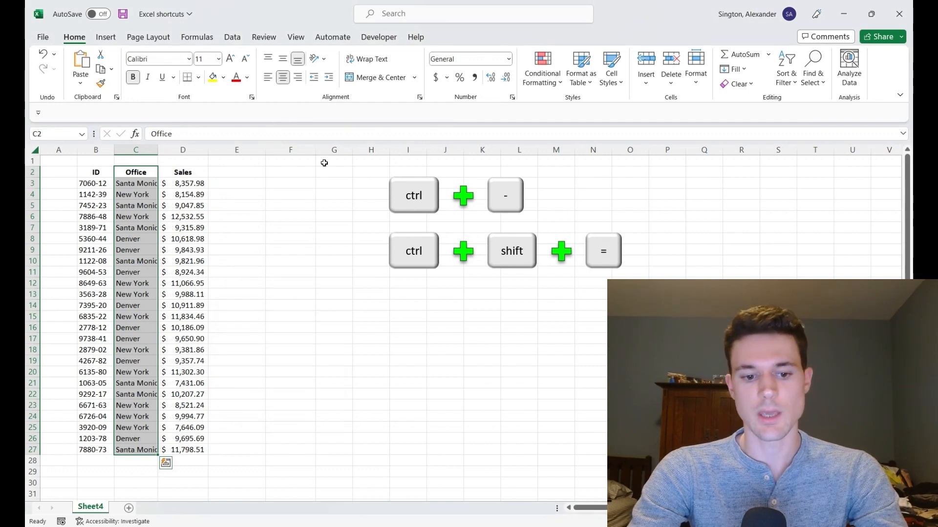
key(ctrl+z)
Step: Select Caroline's row B6:E6, insert blank cells shifting down, and undo the insertion
key(Down)
key(shift+Down)
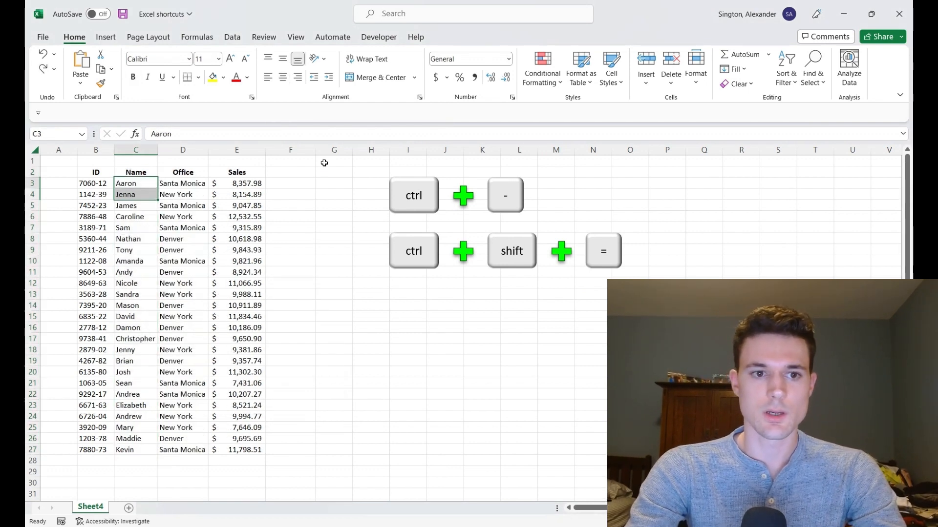
key(Down)
key(Down)
key(Down)
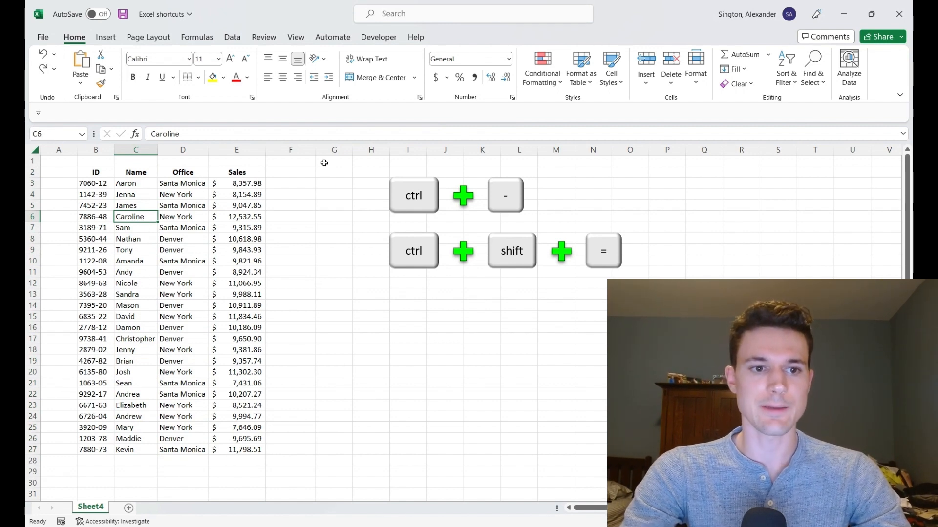
key(Left)
key(ctrl+shift+Right)
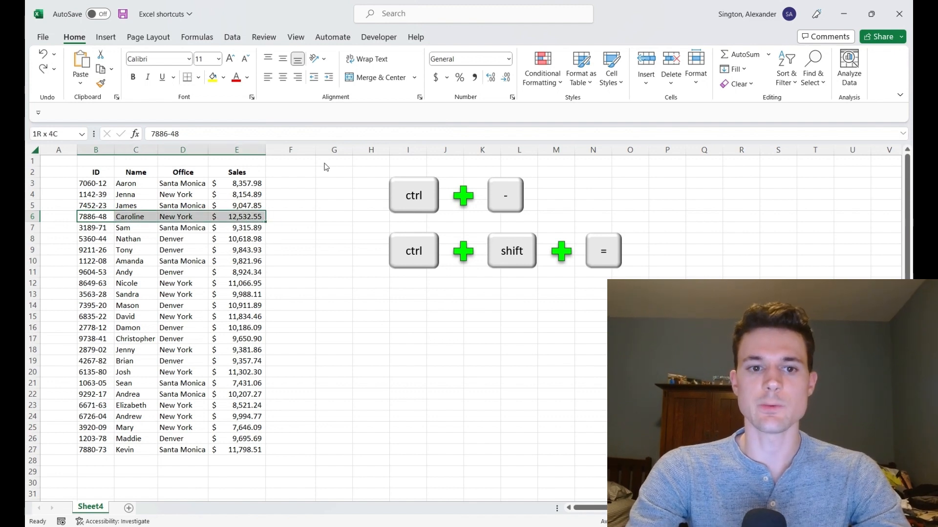
key(ctrl+shift+equal)
key(Down)
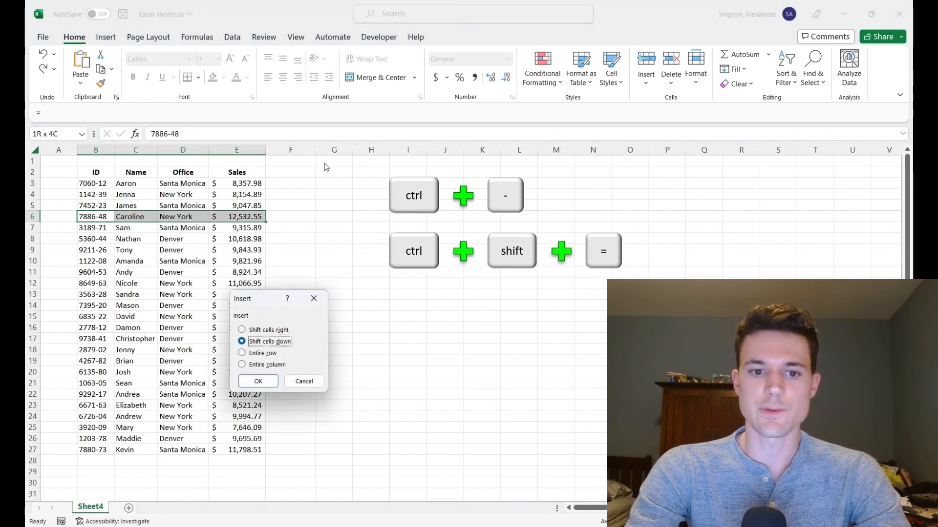
key(Return)
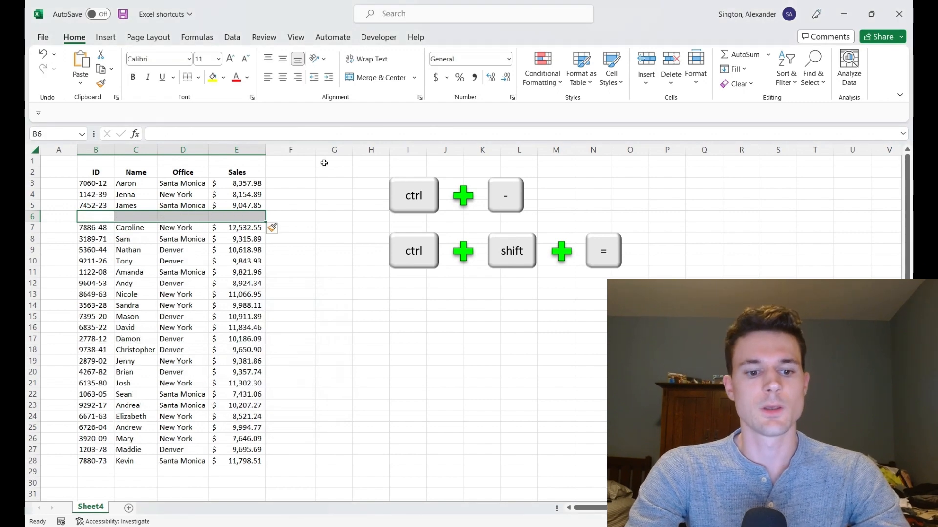
key(ctrl+z)
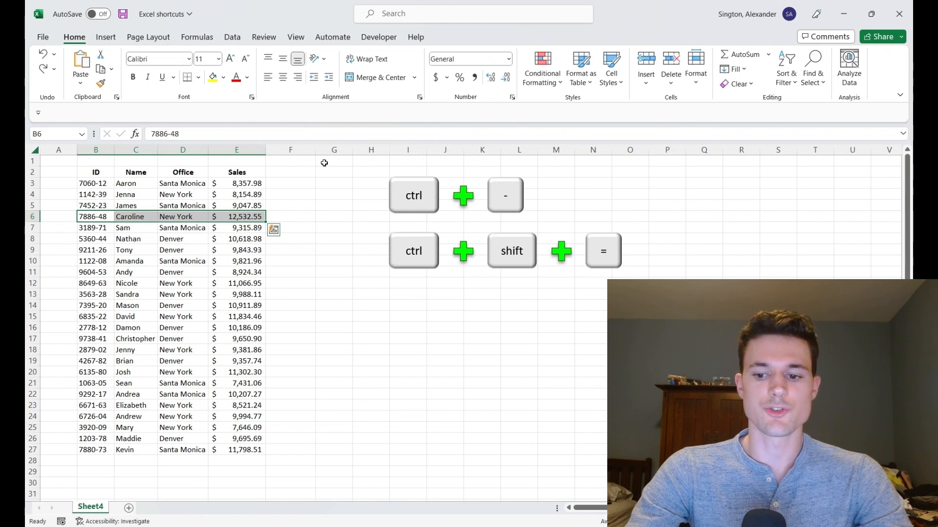
Step: Extend the selection to B6:E8, insert blank cells shifting down, and delete those inserted cells again
key(shift+Down)
key(shift+Down)
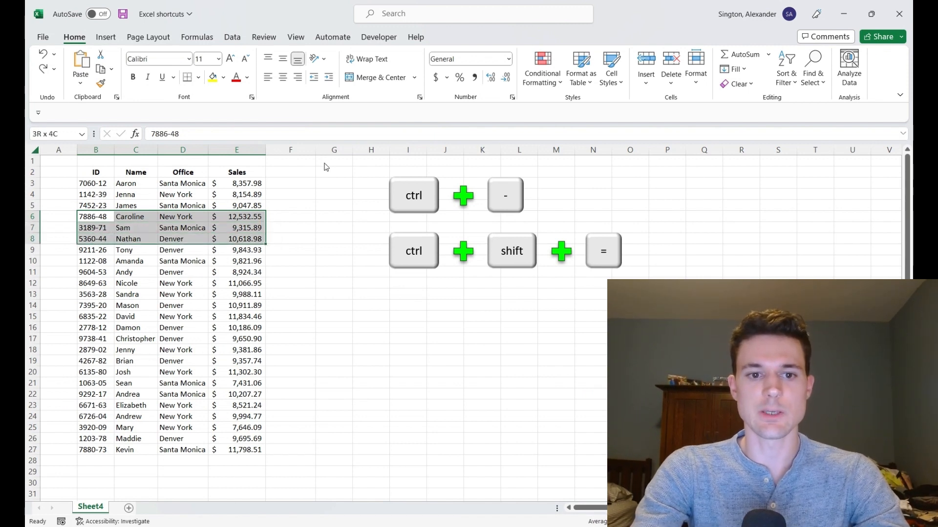
key(ctrl+shift+equal)
key(Return)
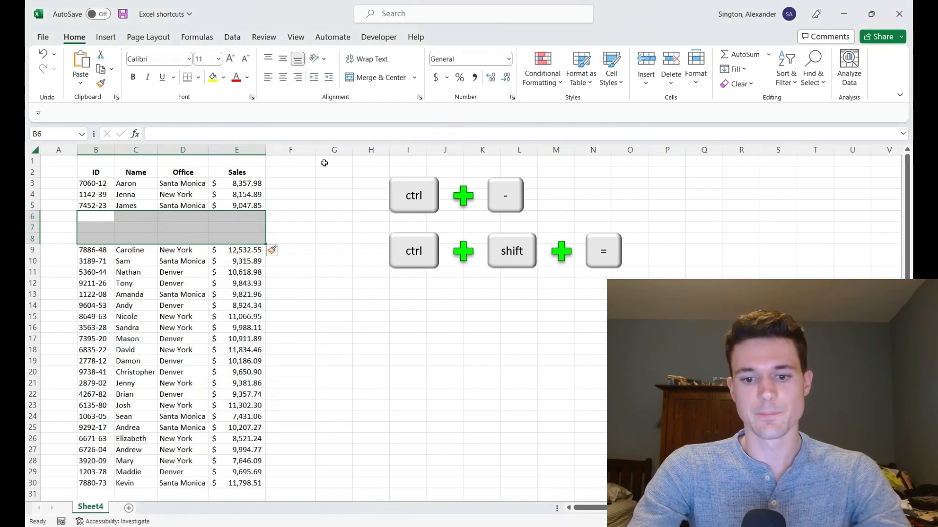
key(ctrl+minus)
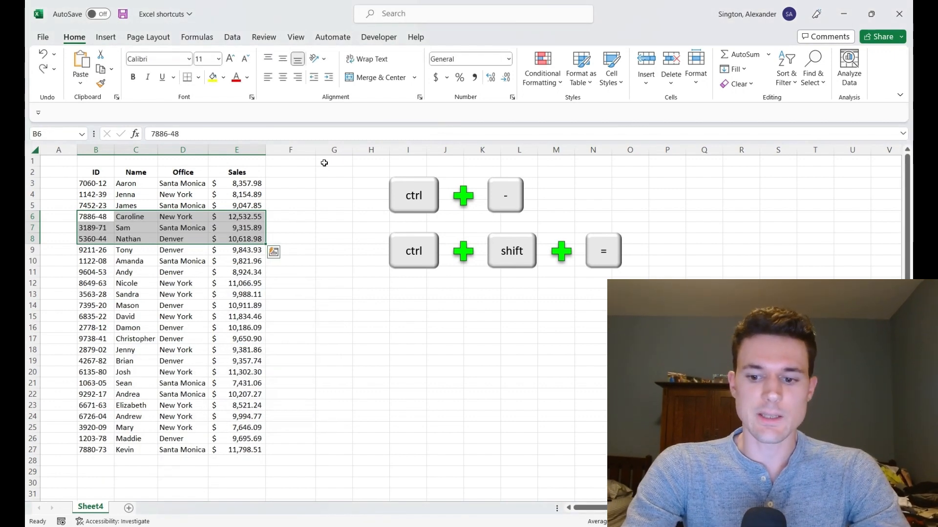
Step: Jump to the last data row, select B27:E27, and delete those cells shifting left
key(Down)
key(Down)
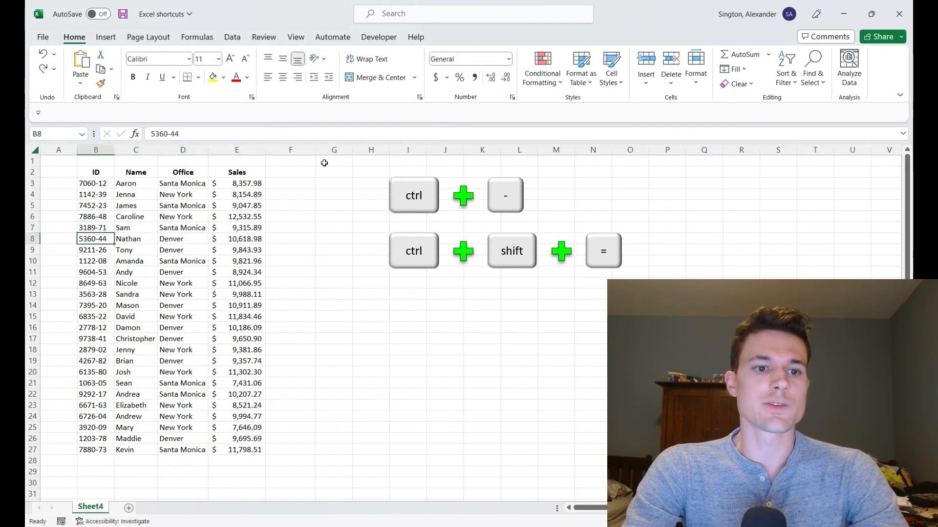
key(ctrl+Down)
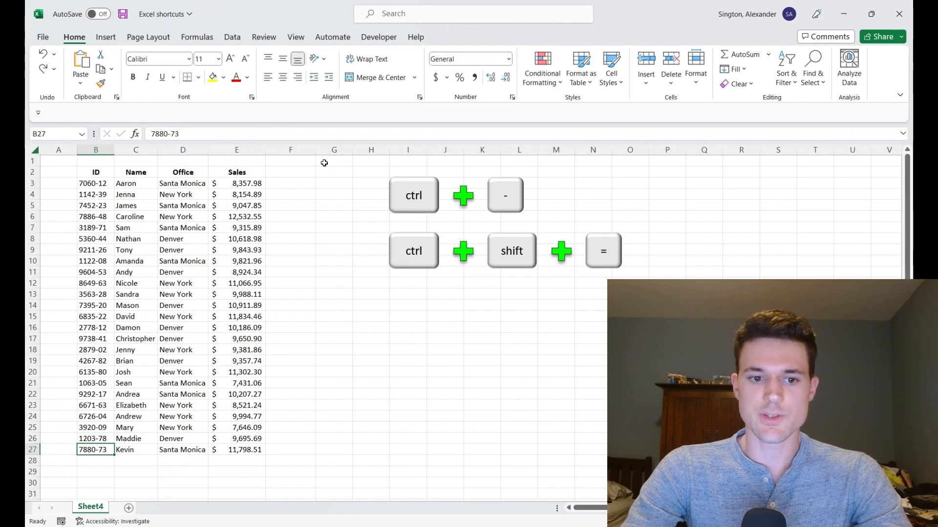
key(ctrl+shift+Right)
key(ctrl+minus)
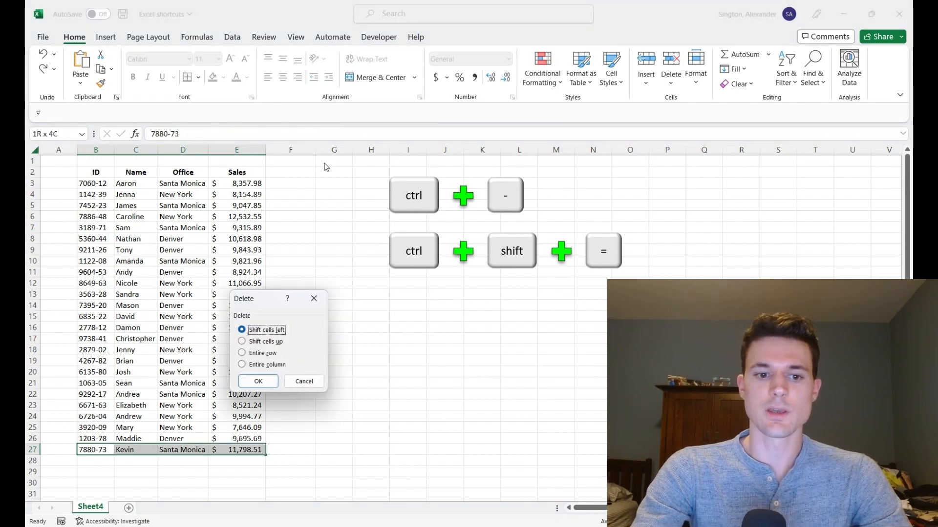
key(Return)
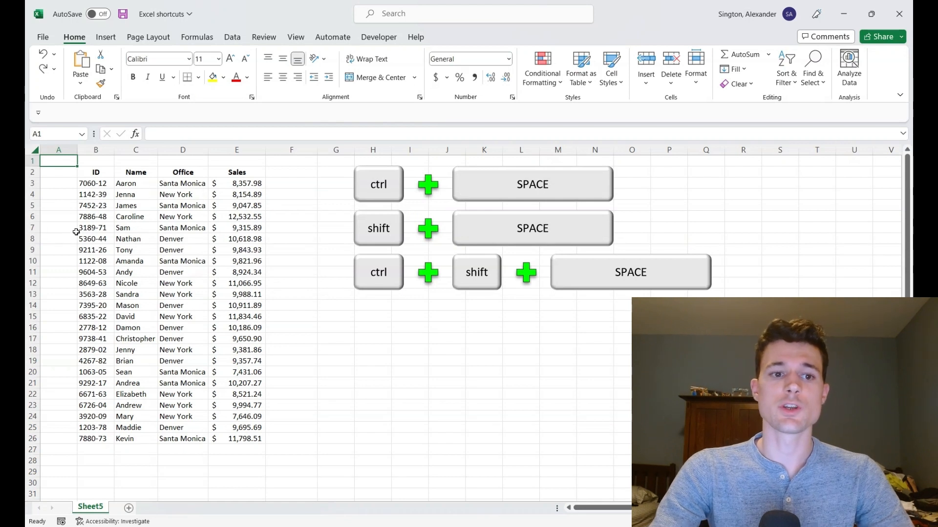
Step: Select the entire Name column from cell C8, then the entire row 11 from cell E11
click(120, 236)
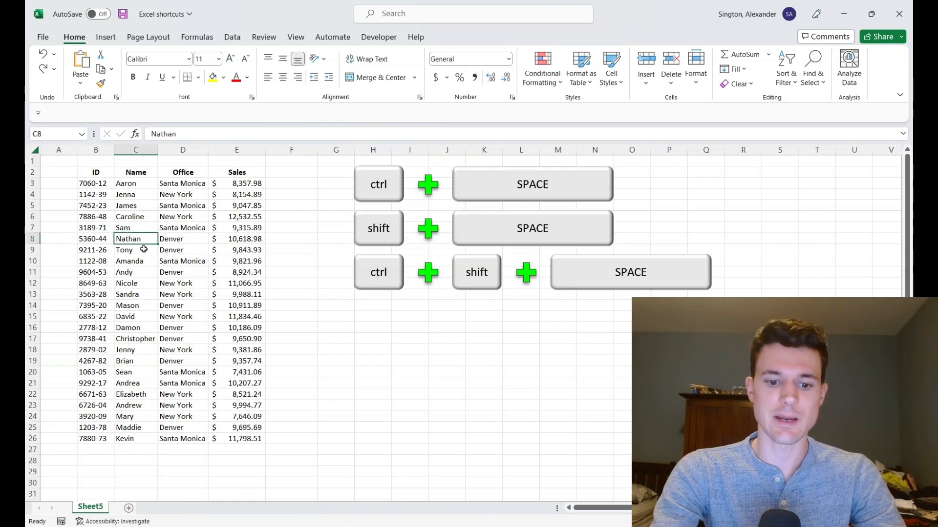
key(ctrl+space)
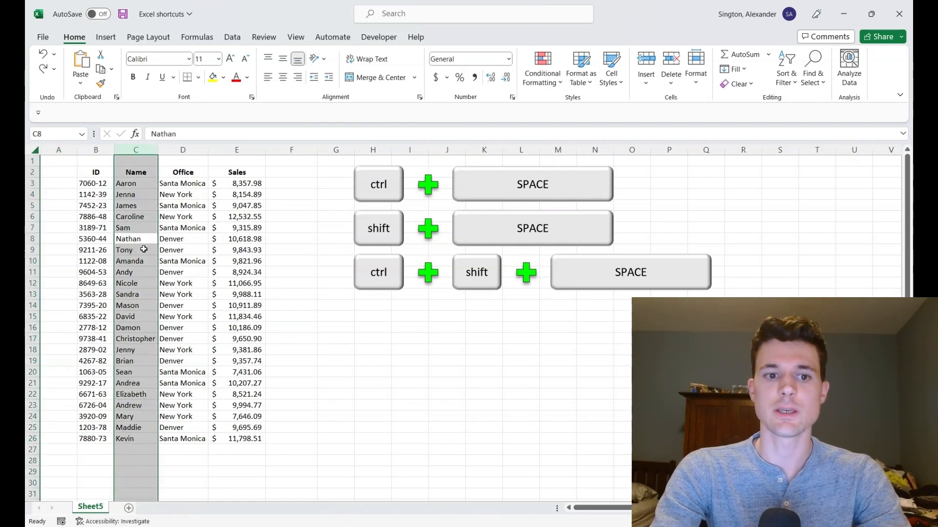
click(228, 274)
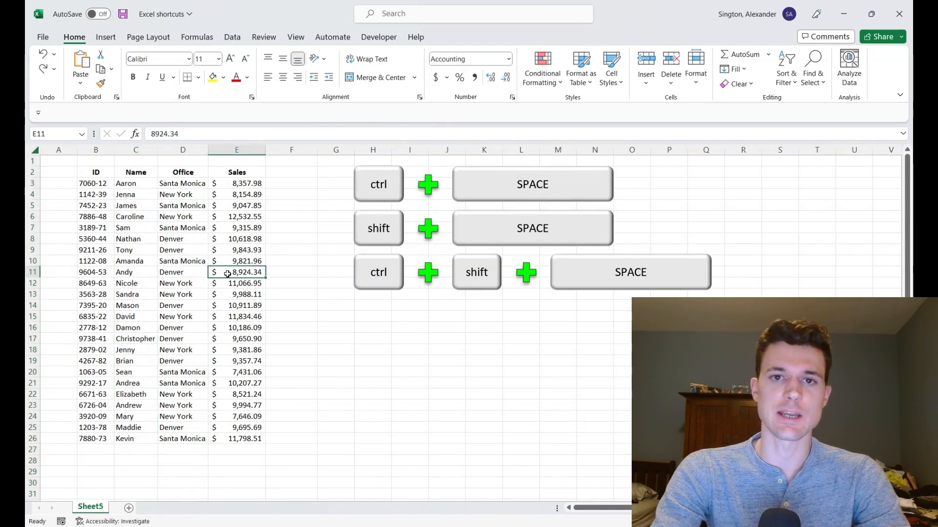
key(shift+space)
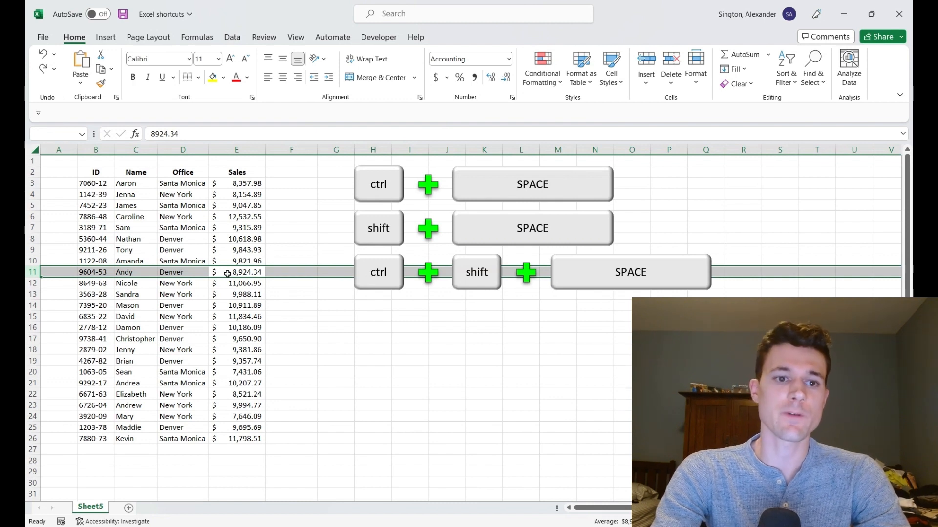
Step: Select the whole Office column D, delete the column, and undo the deletion
click(181, 462)
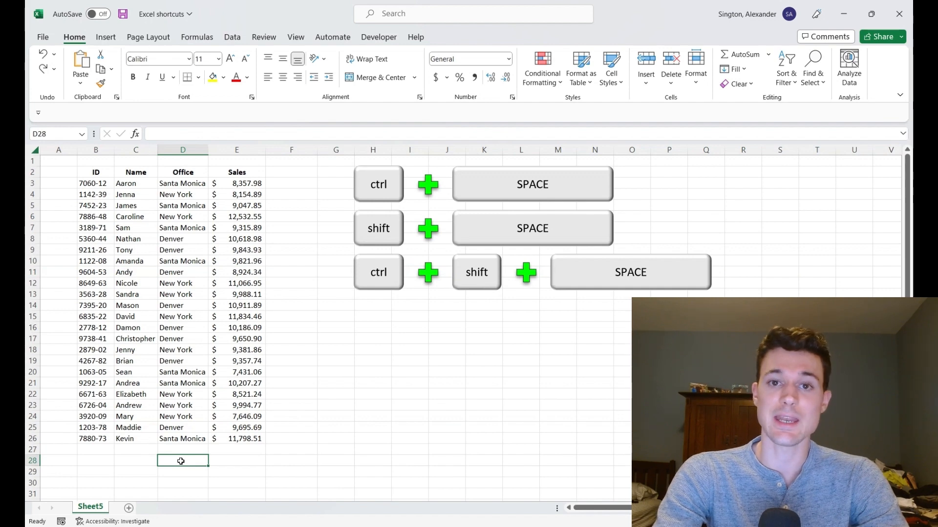
key(ctrl+space)
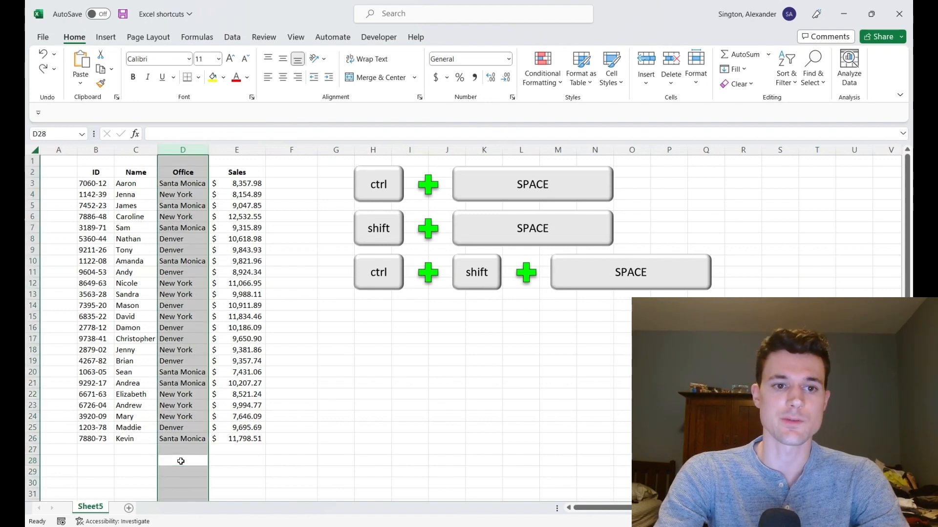
key(ctrl+minus)
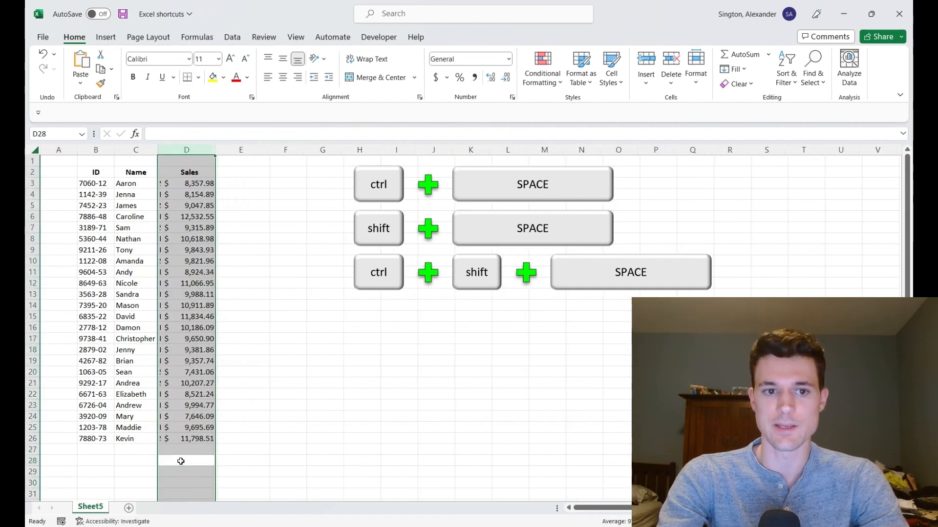
key(ctrl+z)
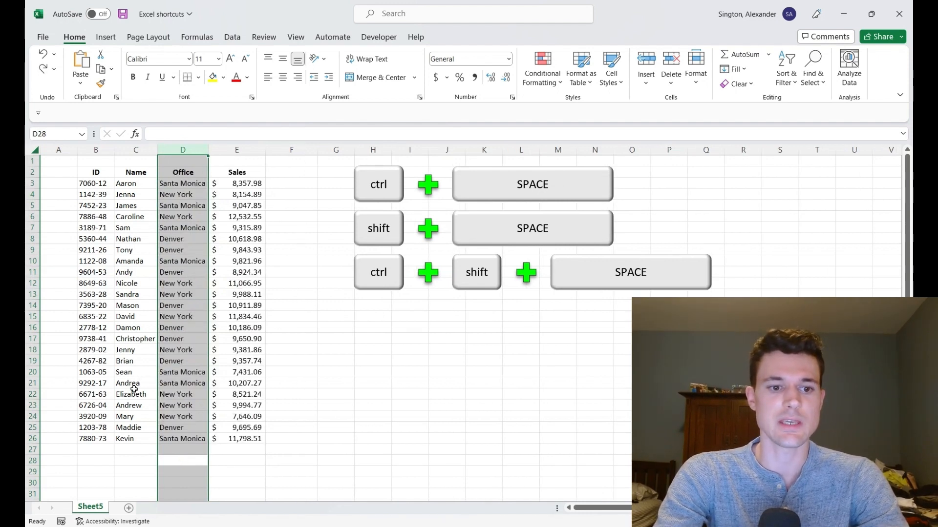
Step: Select the whole Name column C, insert a blank column before it, and delete that column again
click(126, 416)
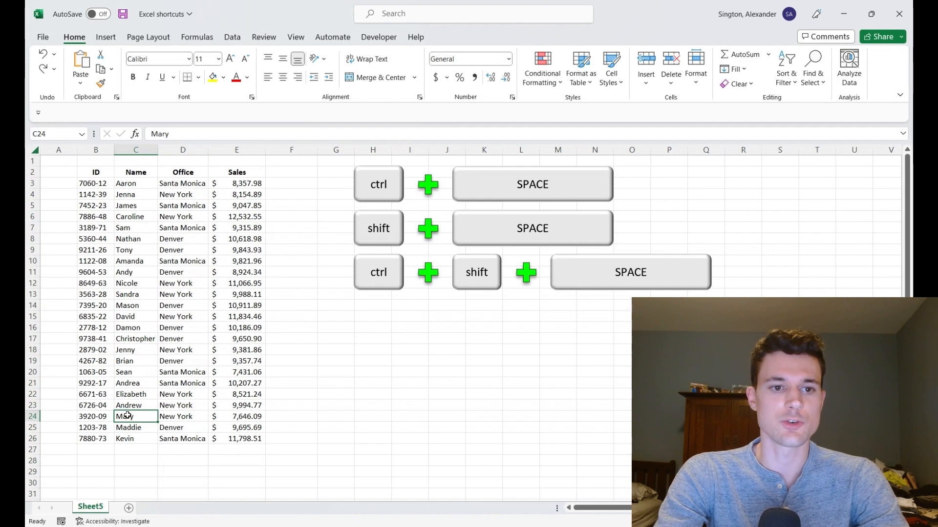
key(ctrl+space)
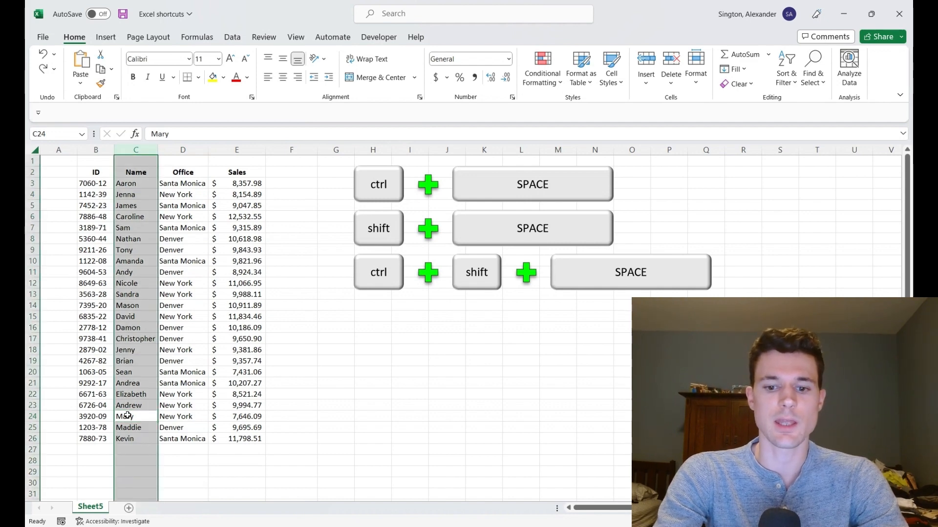
key(ctrl+shift+plus)
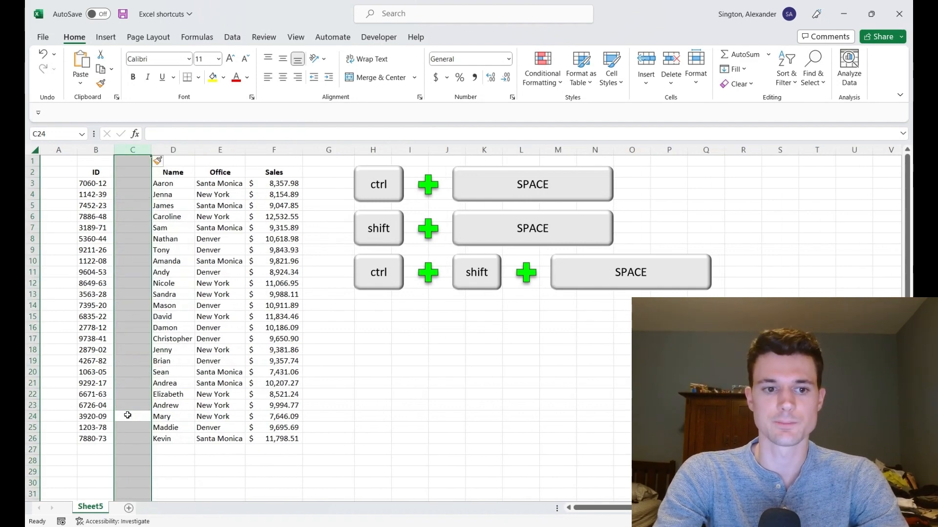
key(ctrl+minus)
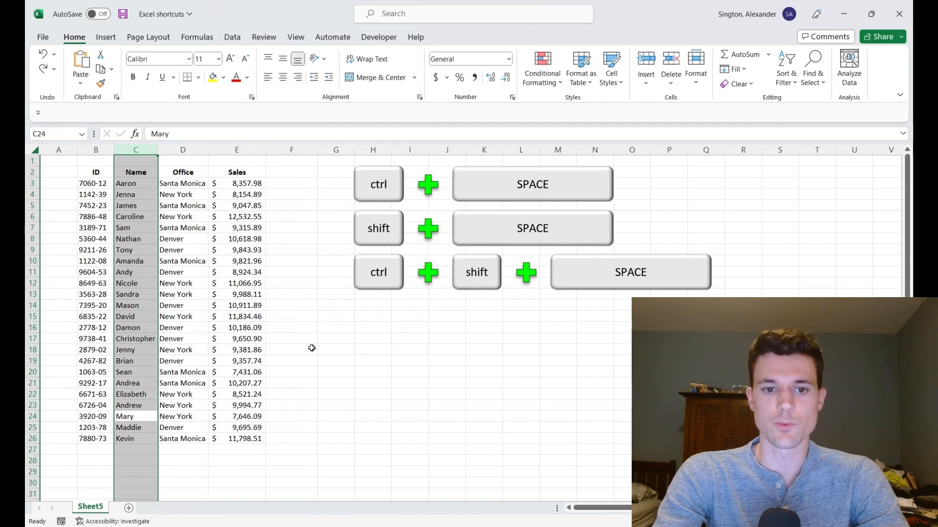
Step: Select the entire row 17 from cell G17, delete the row, and undo the deletion
click(334, 338)
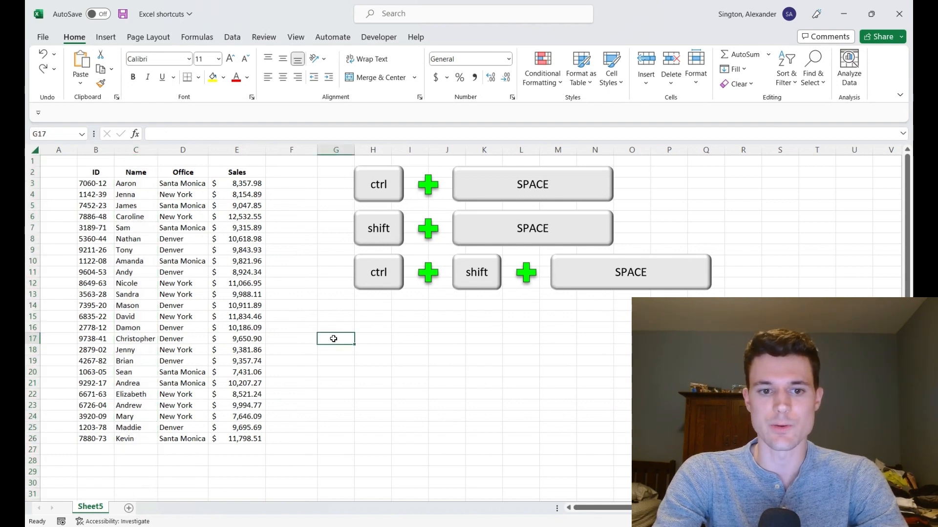
key(shift+space)
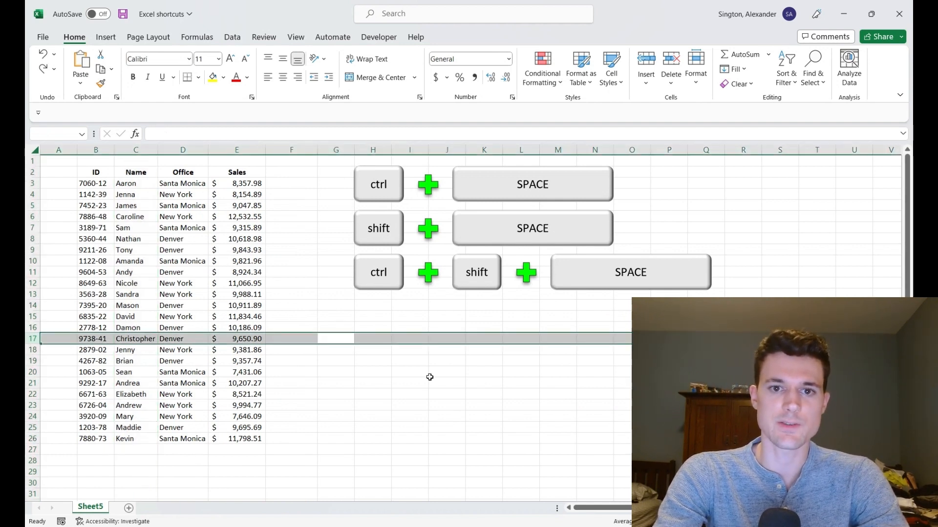
key(ctrl+minus)
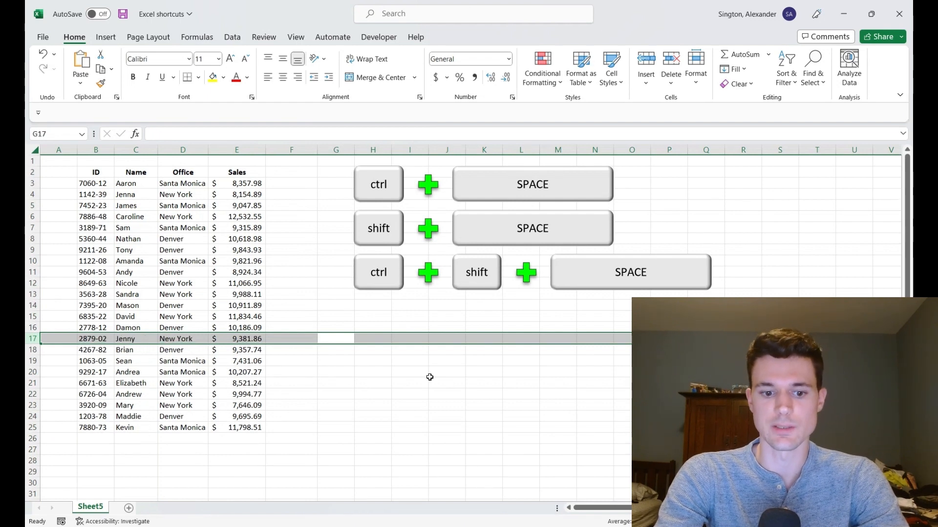
key(ctrl+z)
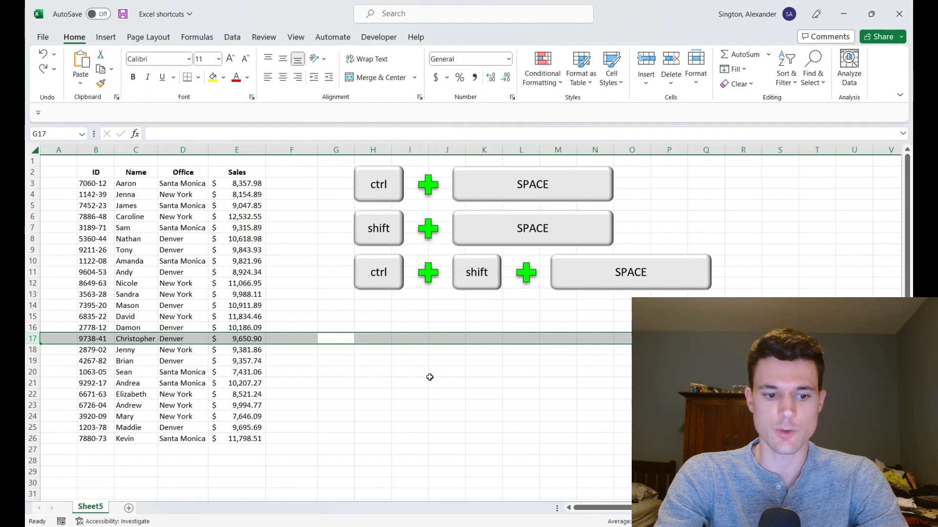
Step: Insert a blank row above row 17, undo the insertion, and deselect by picking cell J19
key(ctrl+shift+plus)
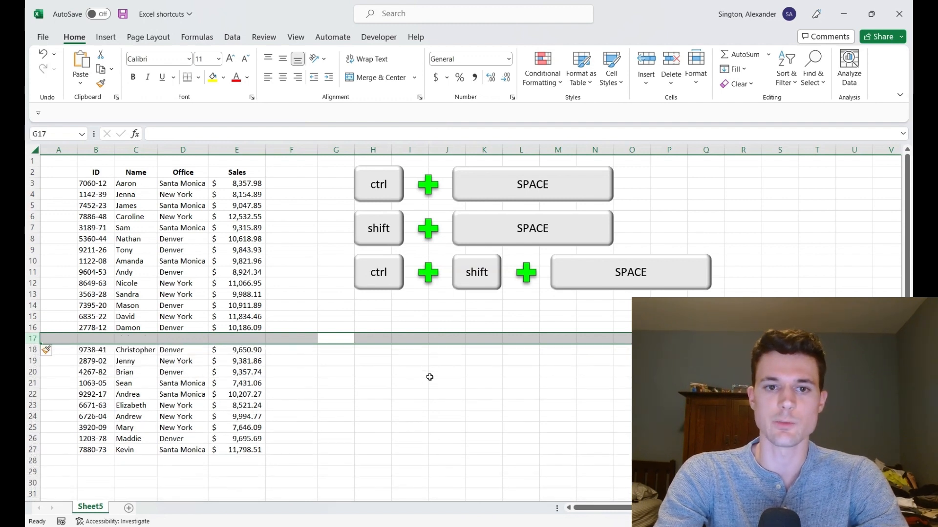
key(ctrl+z)
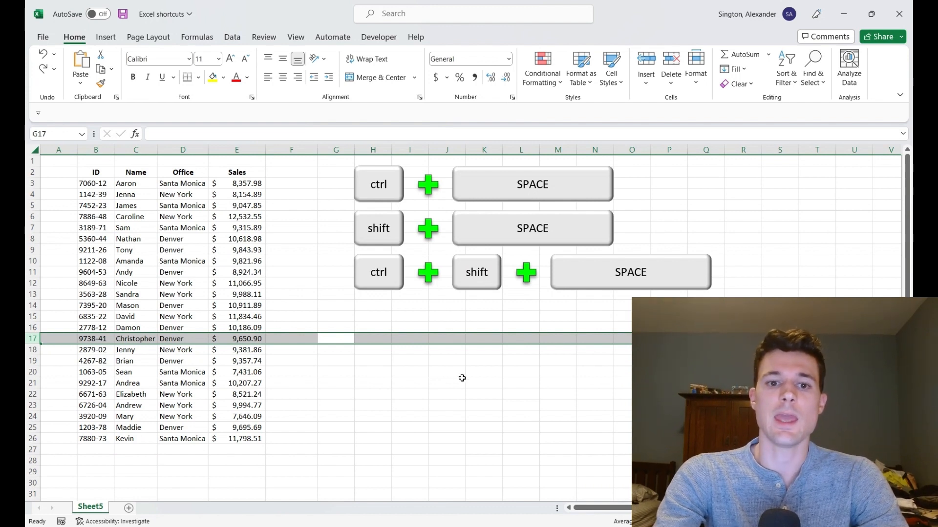
click(443, 363)
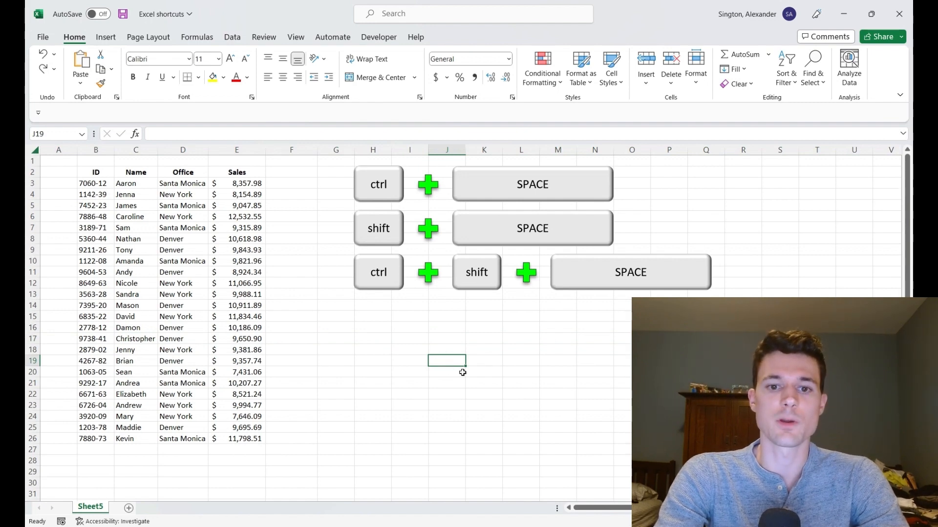
Step: Select the entire worksheet, pick cell D13, and select the whole worksheet again
key(ctrl+shift+space)
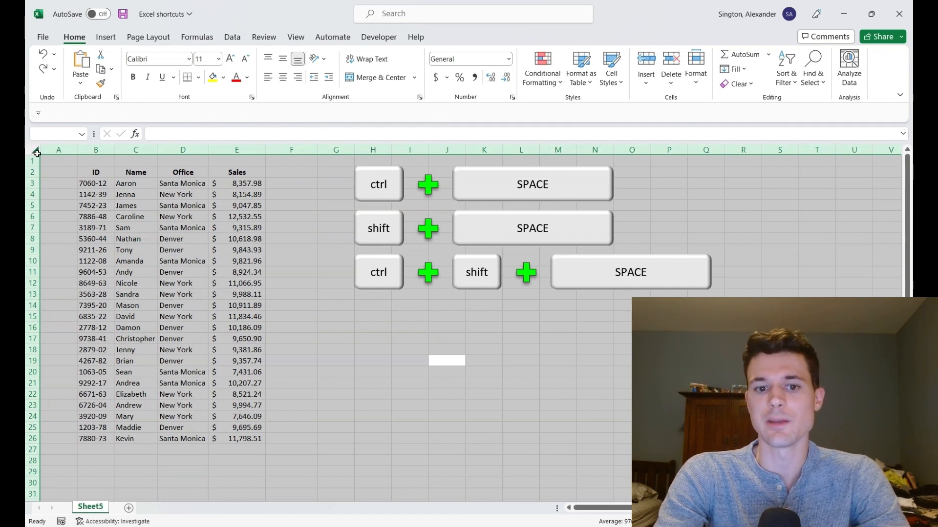
click(172, 294)
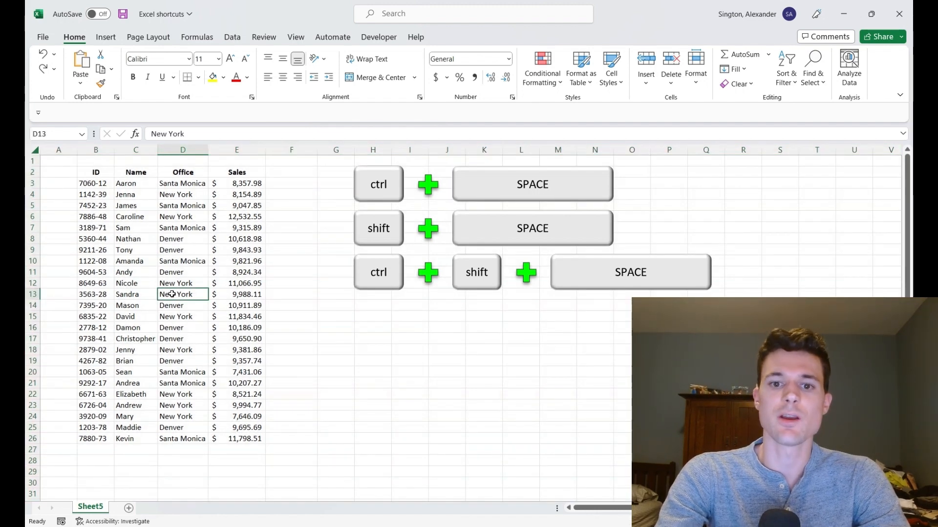
key(ctrl+shift+space)
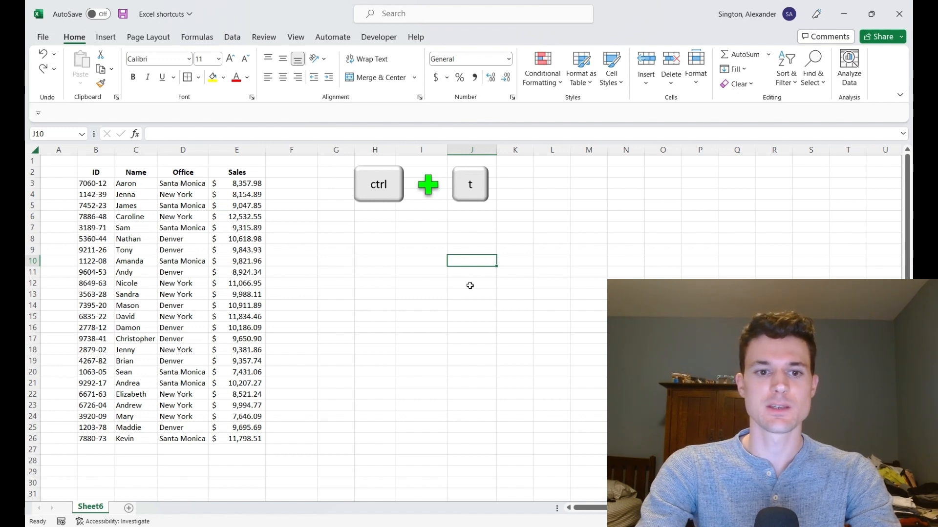
Step: Convert the data range B2:E26 into a table with headers
key(ctrl+Left)
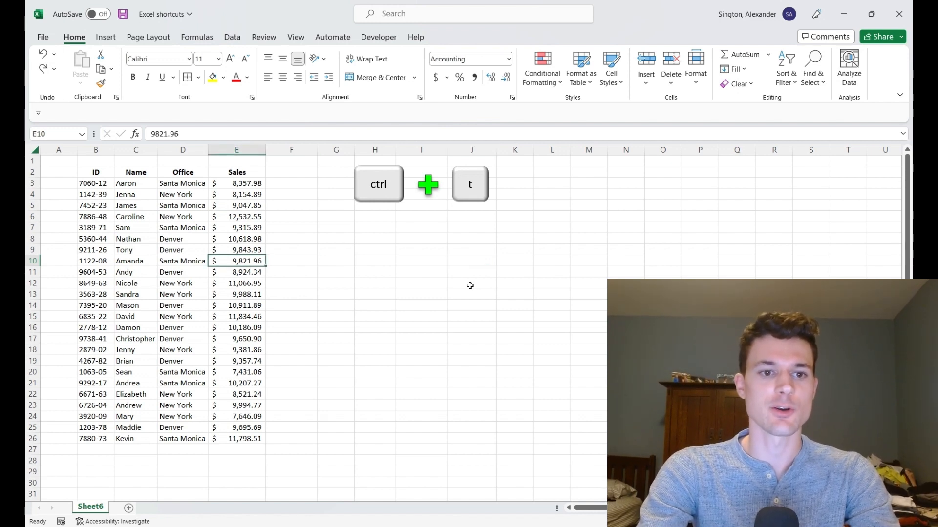
key(ctrl+a)
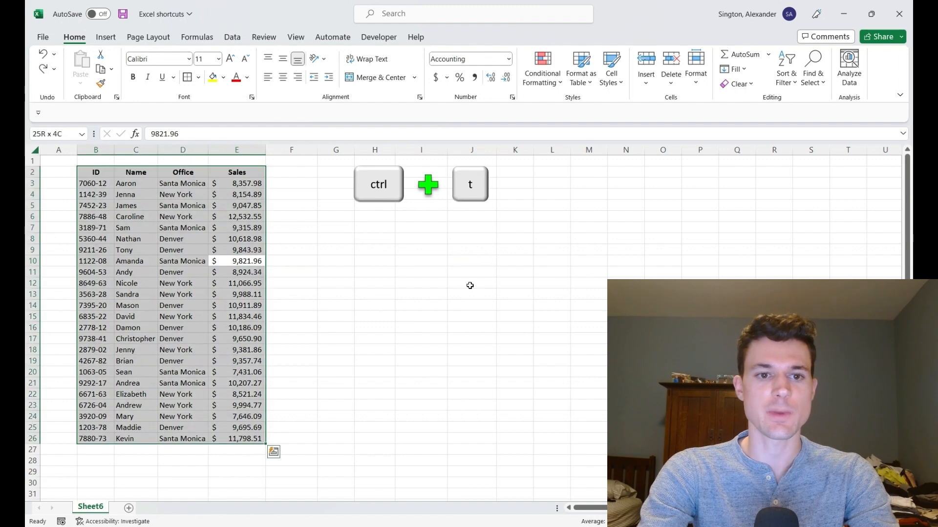
key(ctrl+t)
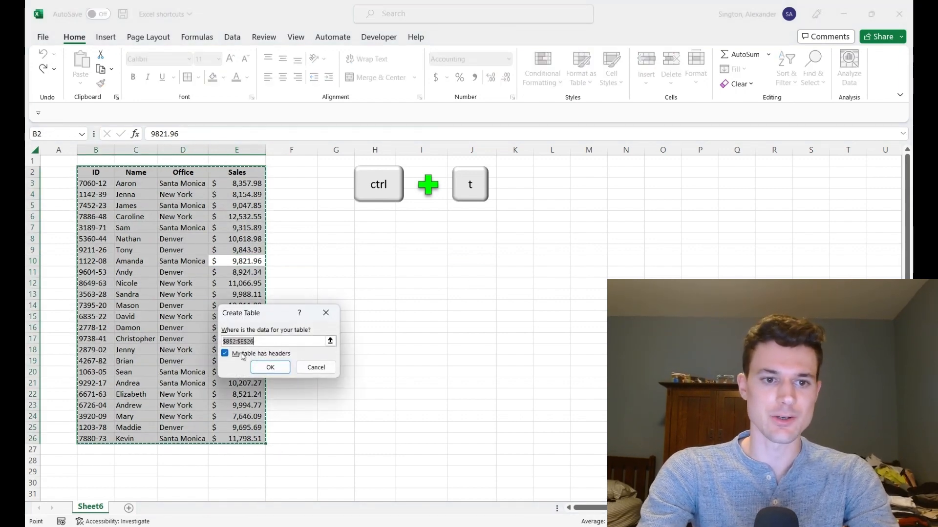
click(269, 366)
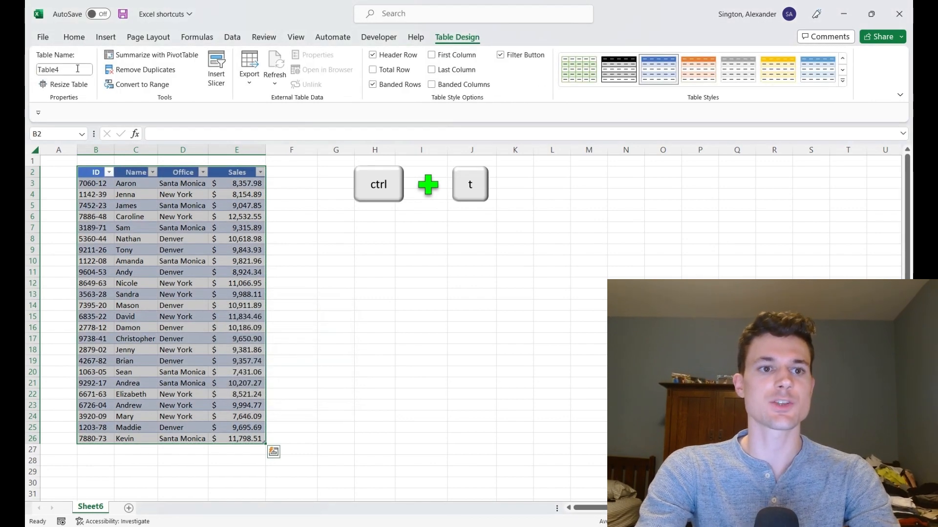
Step: Name the table Sales
click(77, 69)
text(Sales)
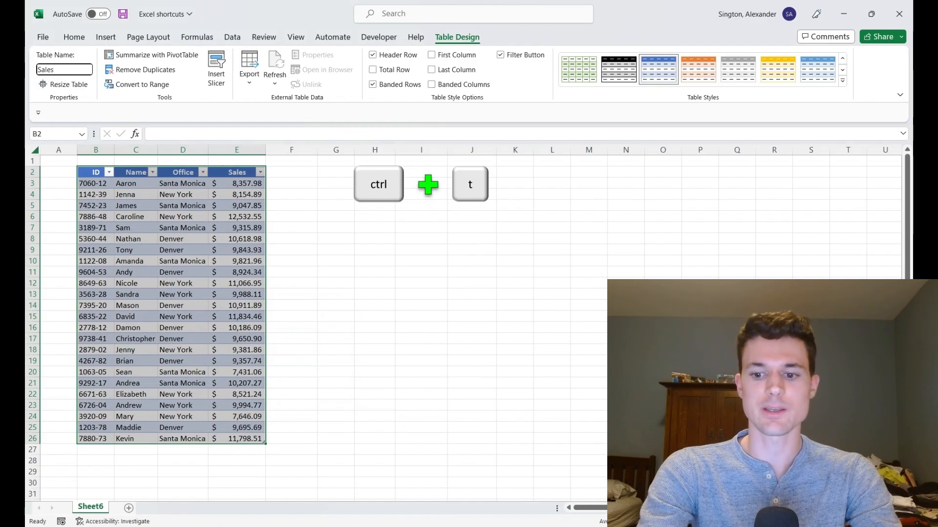
key(Return)
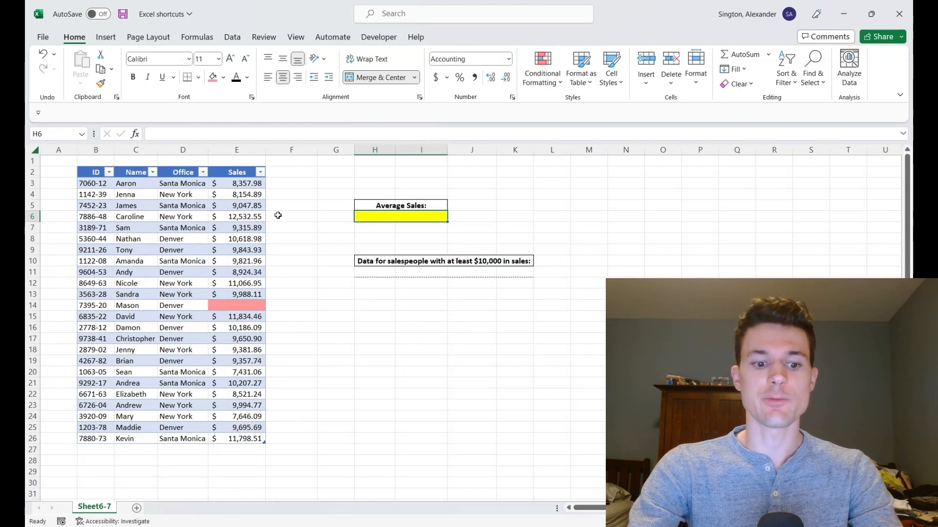
Step: Select the table's Sales column, then a single table row, then the whole table body
key(ctrl+Left)
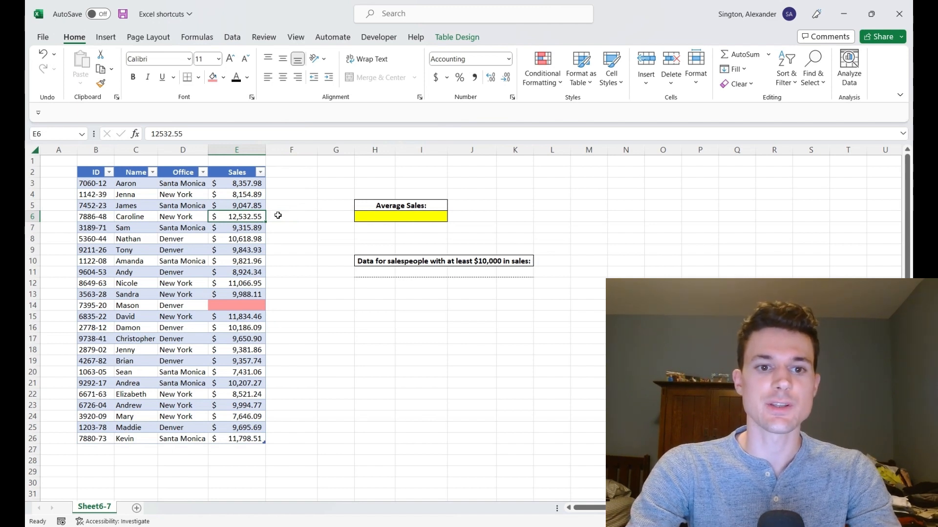
key(ctrl+space)
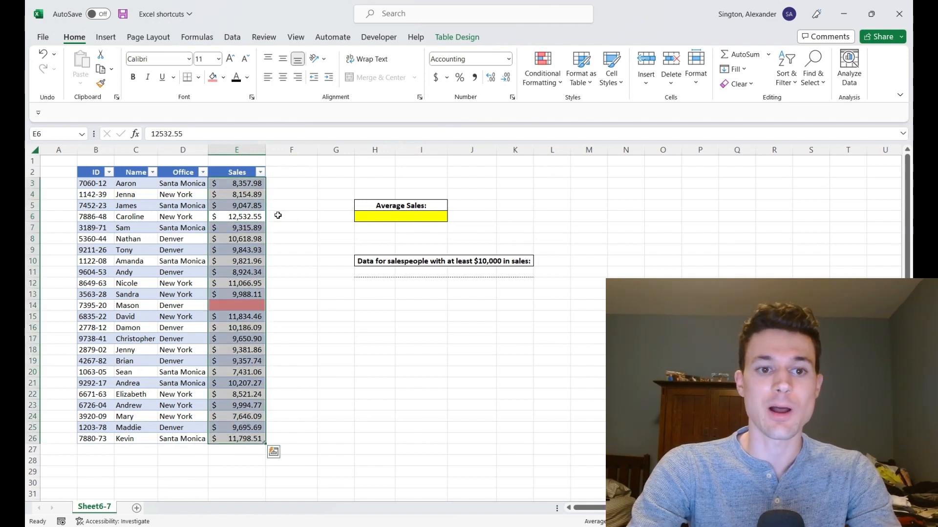
click(180, 229)
key(shift+space)
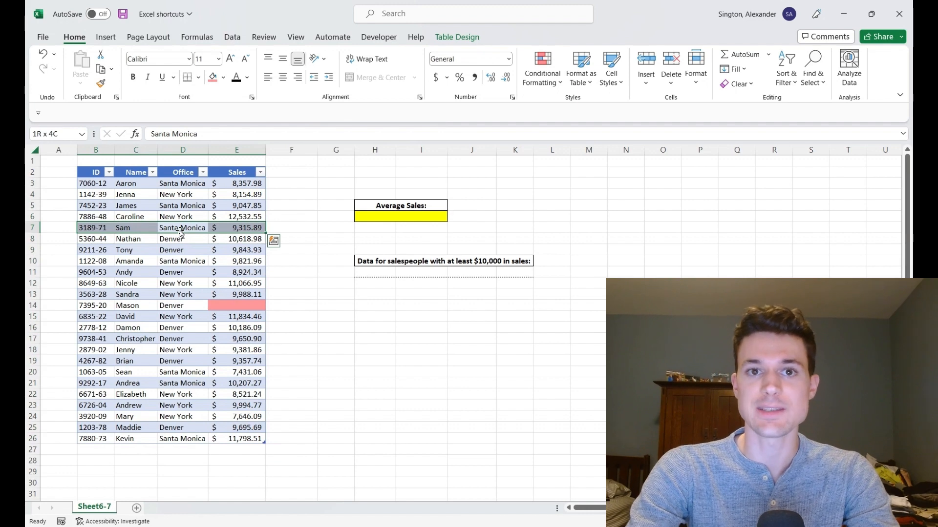
click(179, 261)
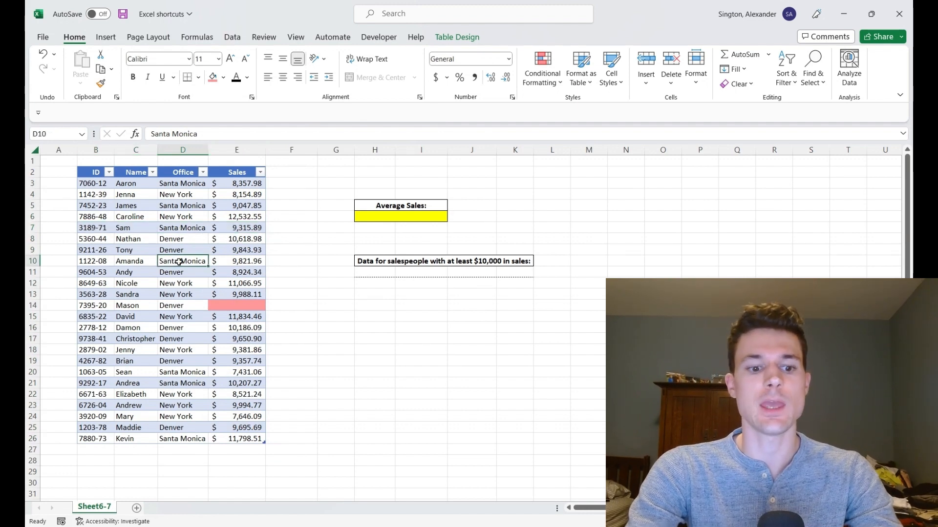
key(ctrl+a)
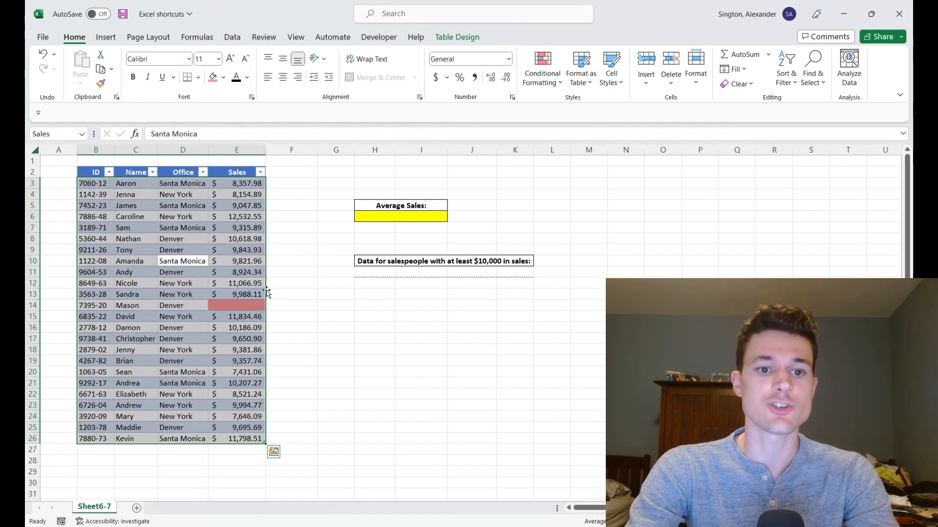
click(242, 308)
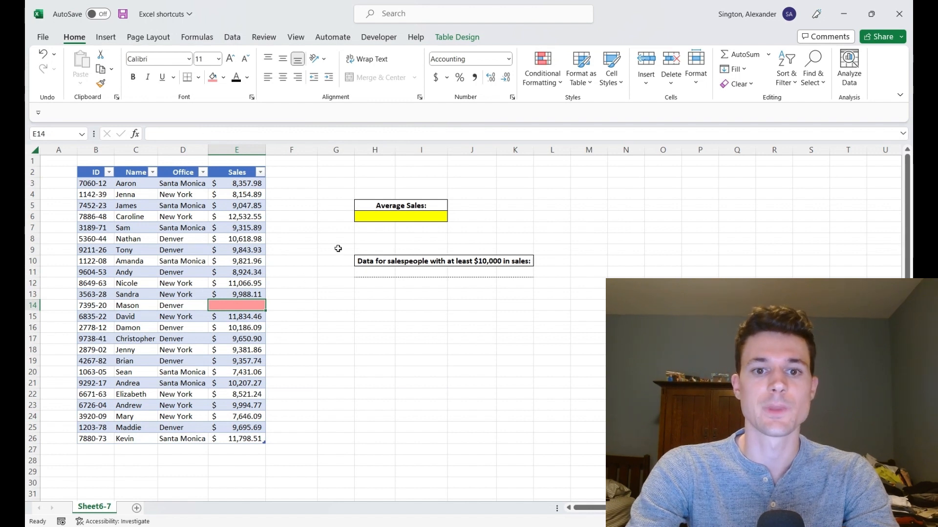
Step: Enter =AVERAGE(Sales[Sales]) in the yellow Average Sales cell H6 using function autocomplete and column selection
click(382, 216)
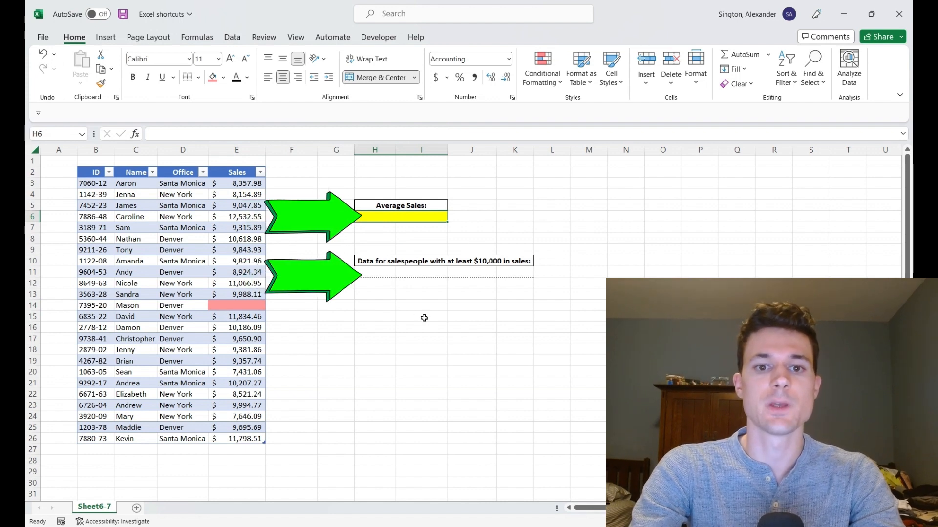
text(=aver)
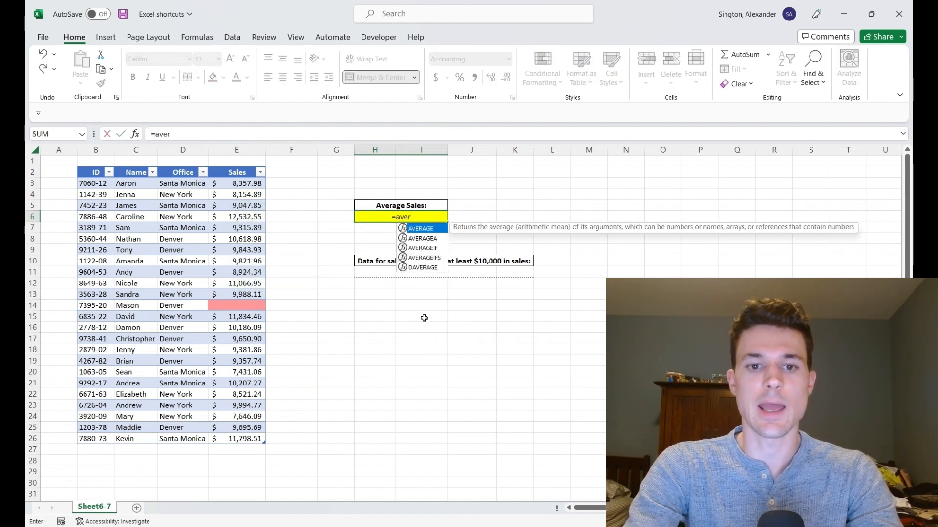
key(Tab)
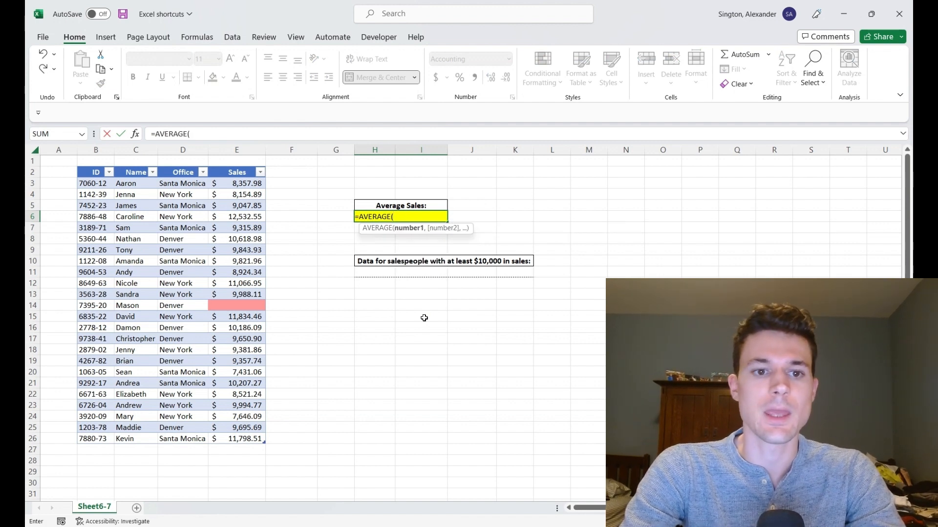
click(239, 182)
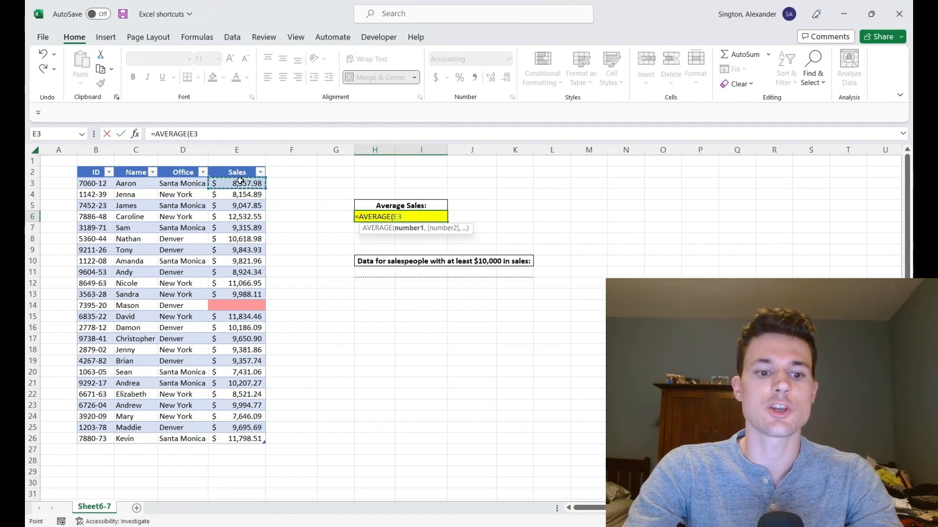
key(ctrl+shift+Down)
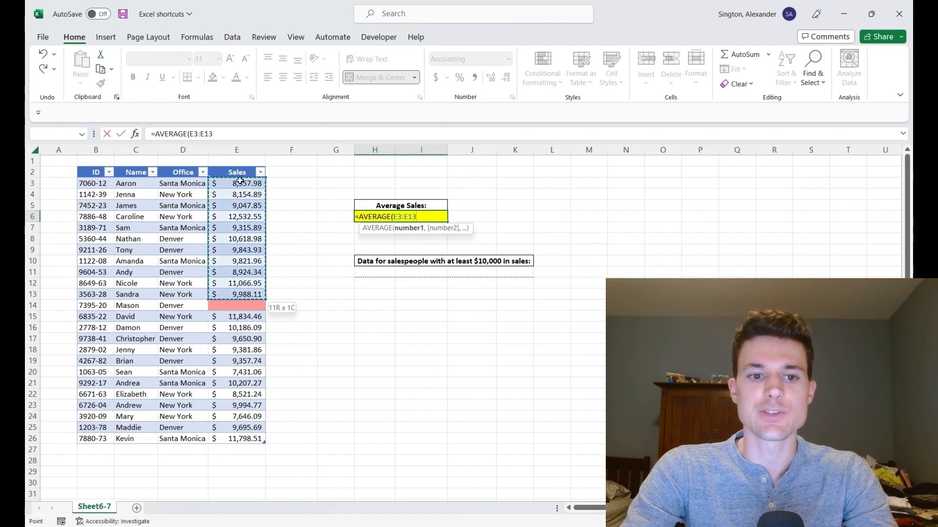
key(ctrl+shift+Down)
key(ctrl+shift+Down)
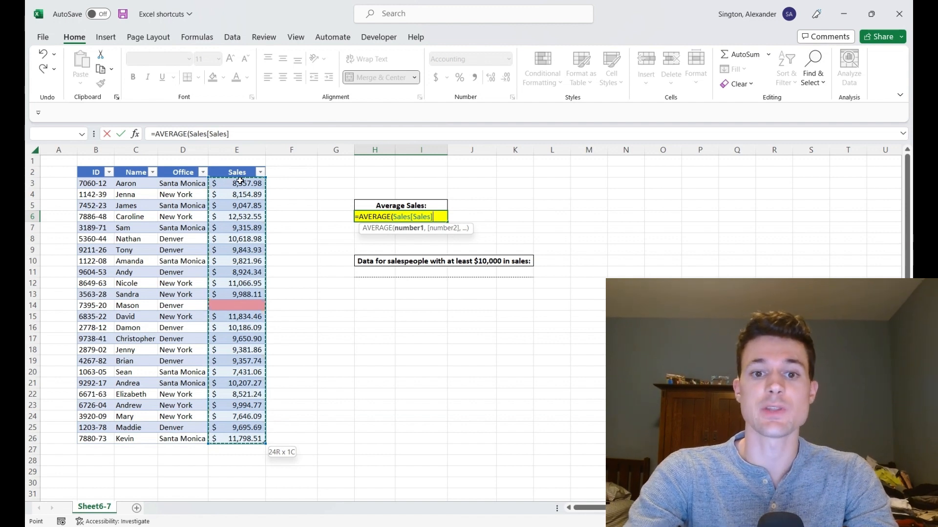
click(238, 217)
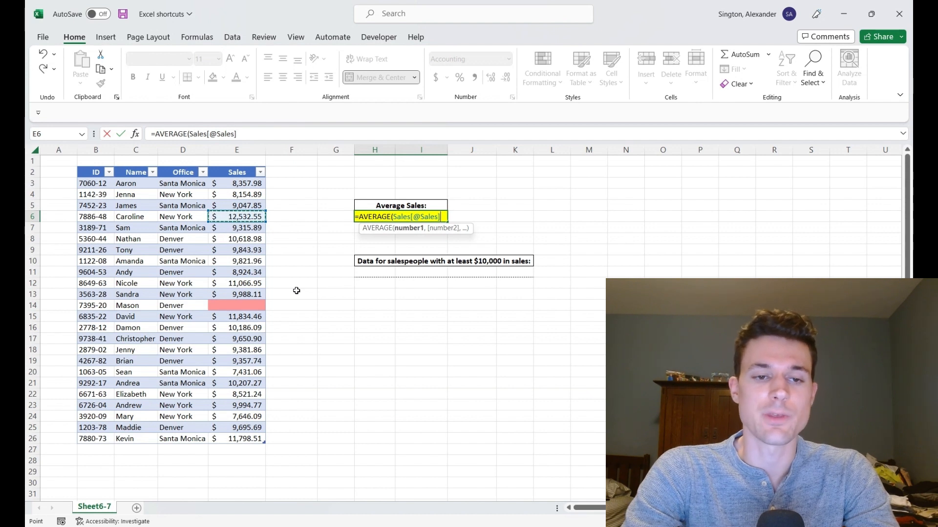
key(ctrl+space)
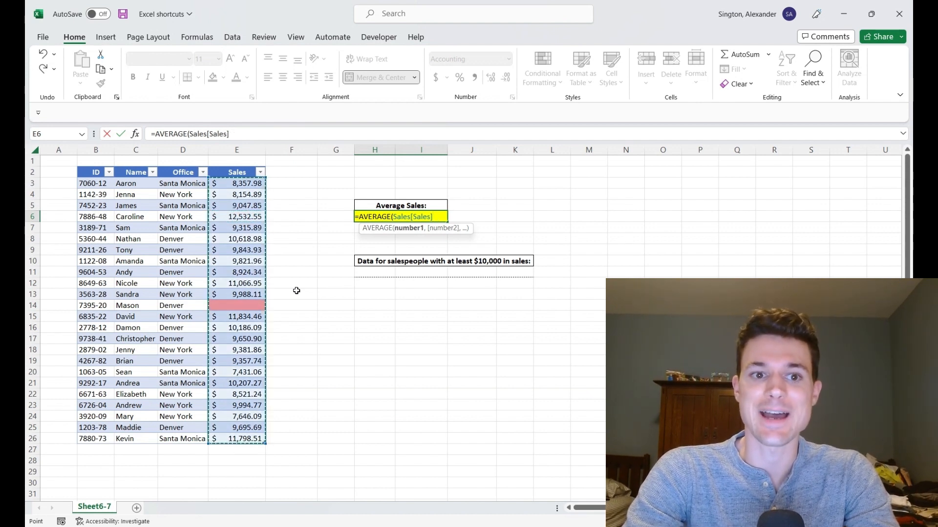
text())
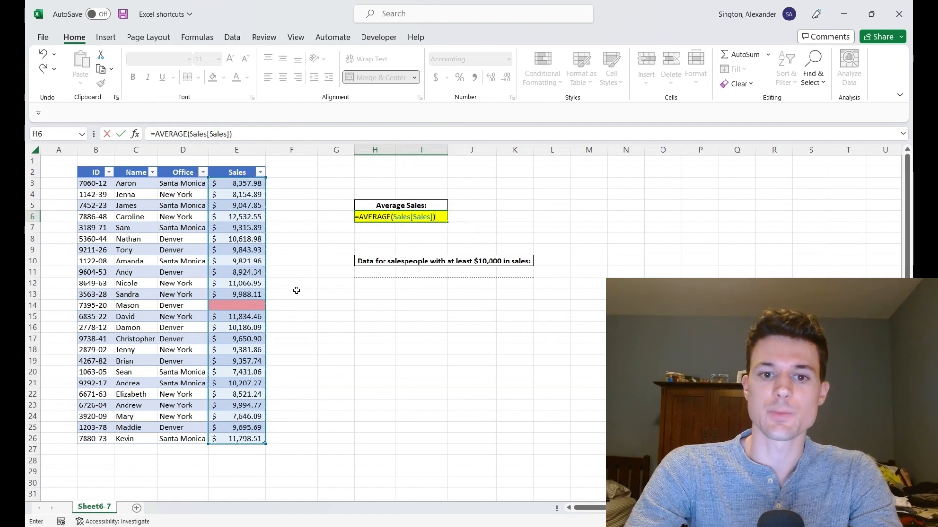
key(ctrl+Return)
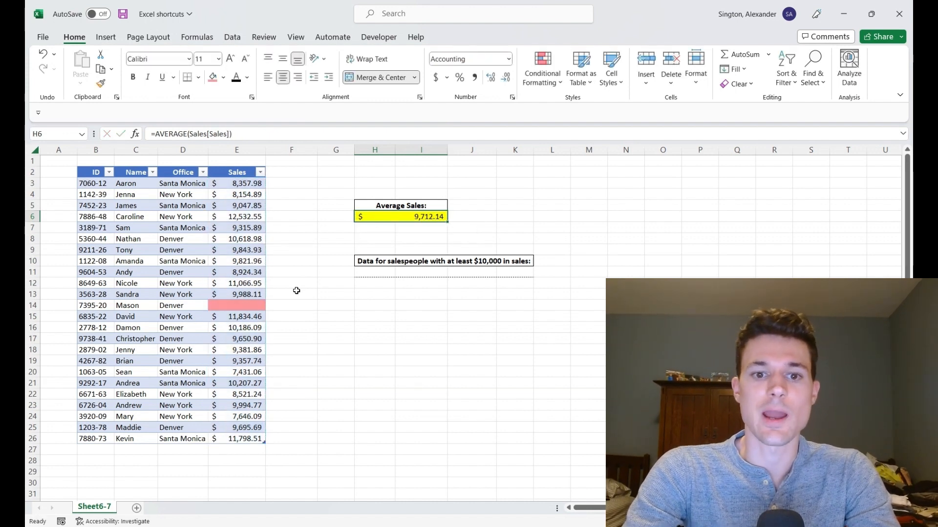
Step: Enter =Sales[#Headers] in H11 to pull the table's header row under the filter heading
click(374, 274)
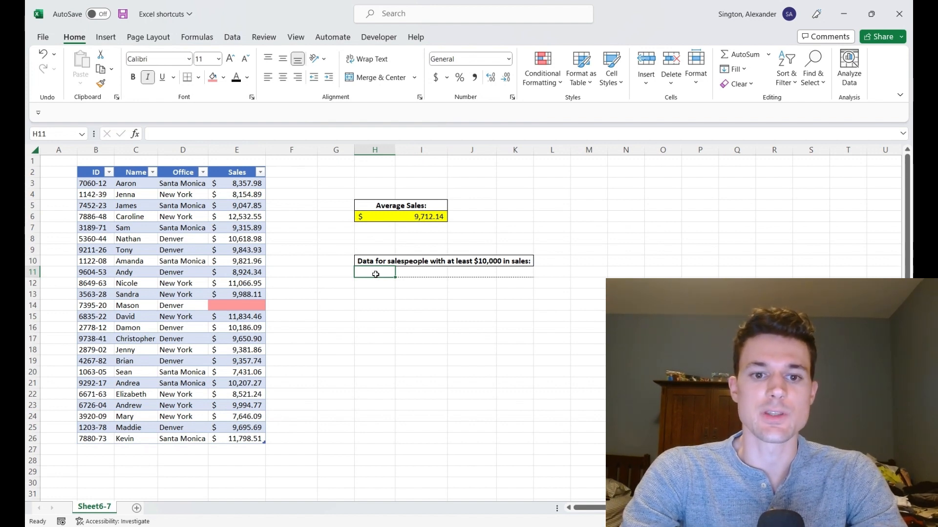
text(=)
key(Left)
key(Left)
key(Left)
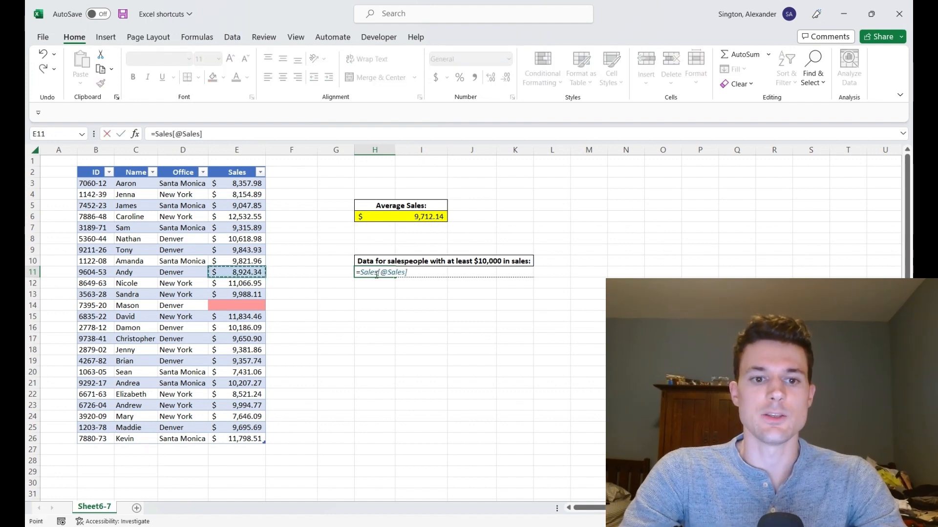
key(ctrl+Up)
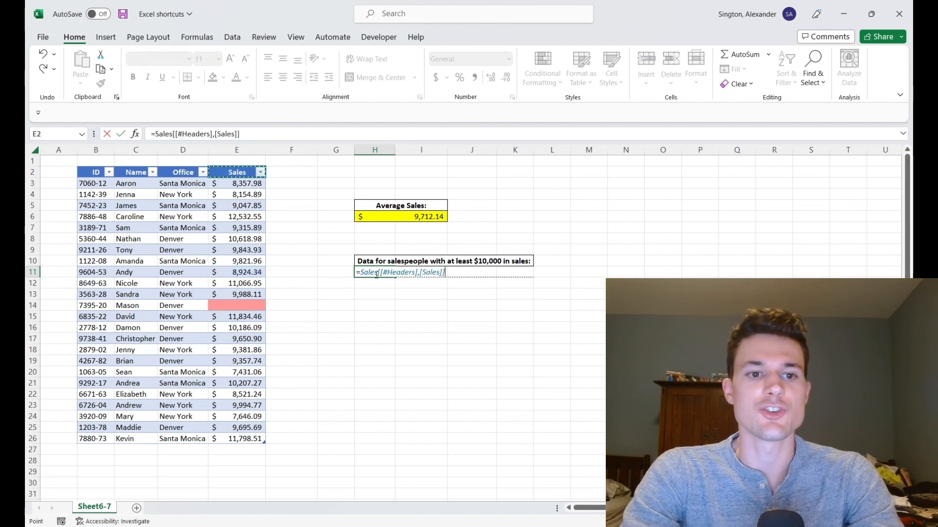
key(ctrl+shift+Left)
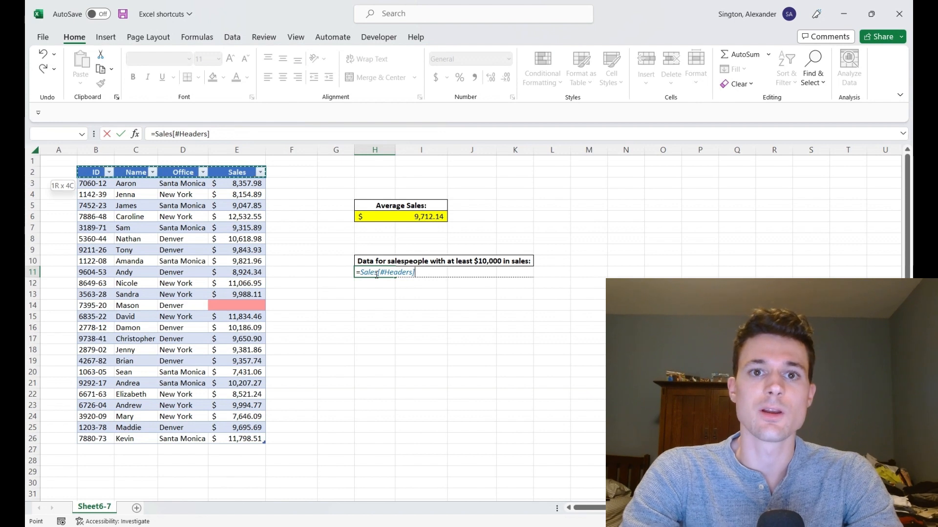
key(ctrl+Return)
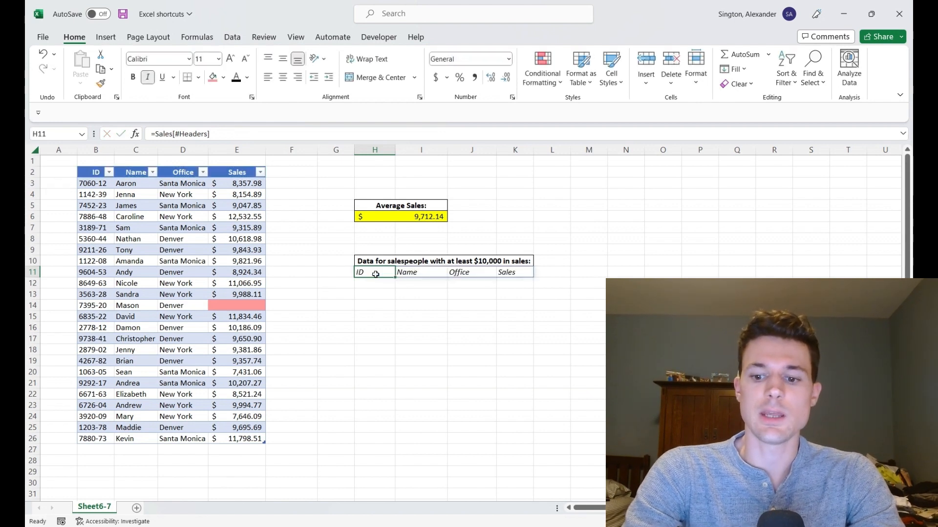
Step: Start a FILTER formula in H12 using function autocomplete, taking the whole Sales table as its array
key(Down)
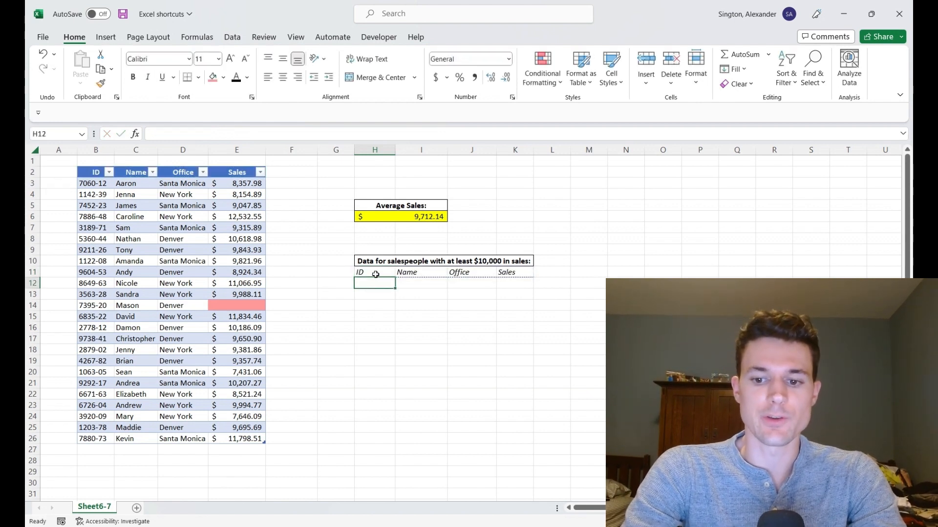
text(=filte)
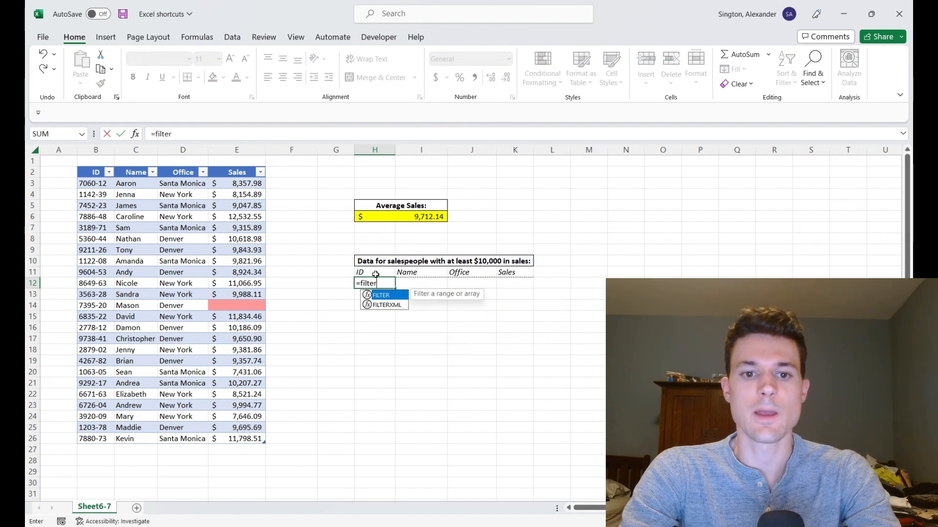
text(r)
key(Tab)
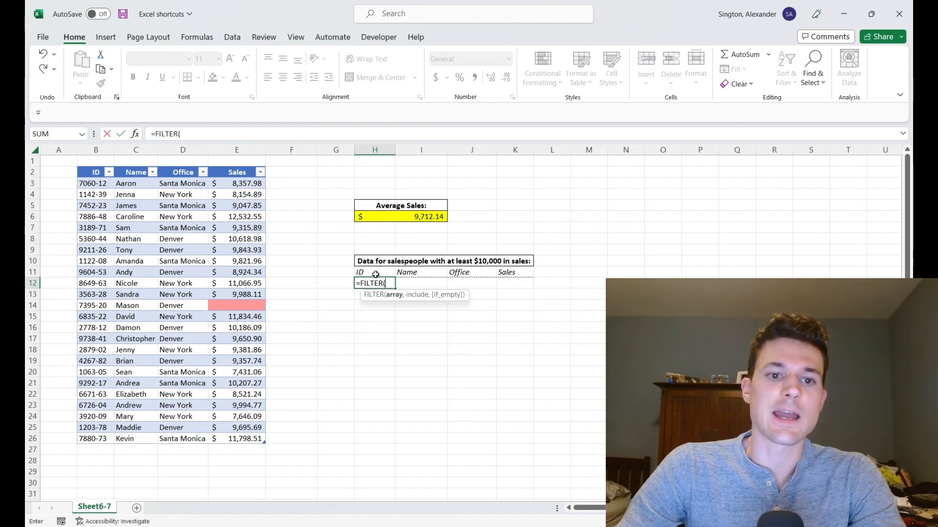
key(Left)
key(Left)
key(Left)
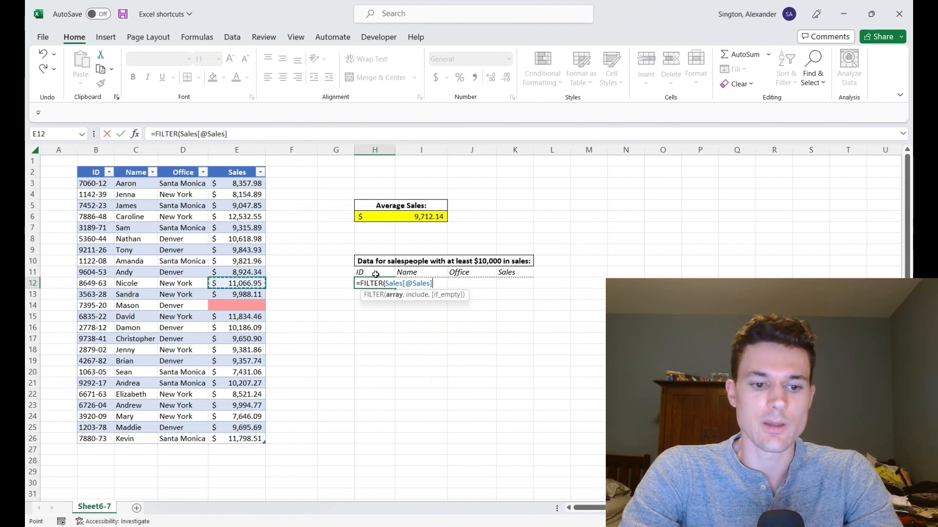
key(ctrl+a)
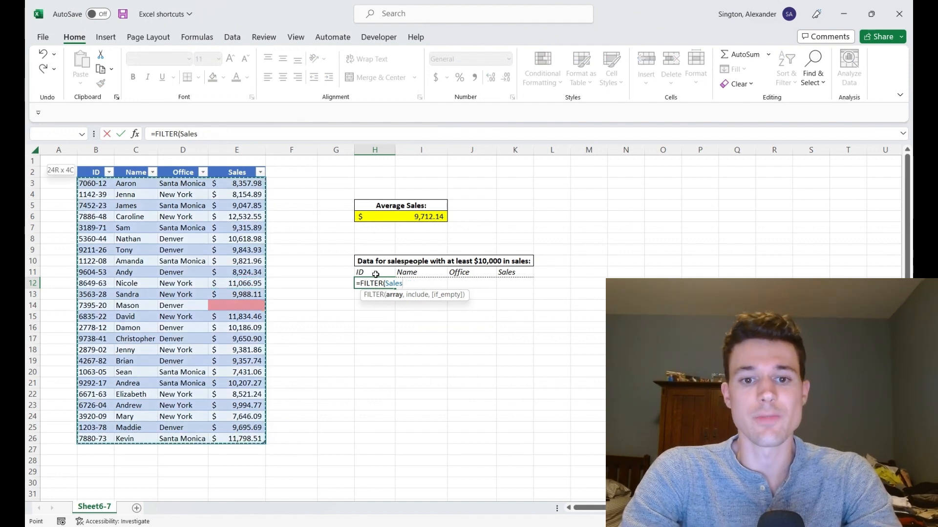
Step: Complete the formula as =FILTER(Sales,Sales[Sales]>=10000,"n/a") and confirm it in place
text(,)
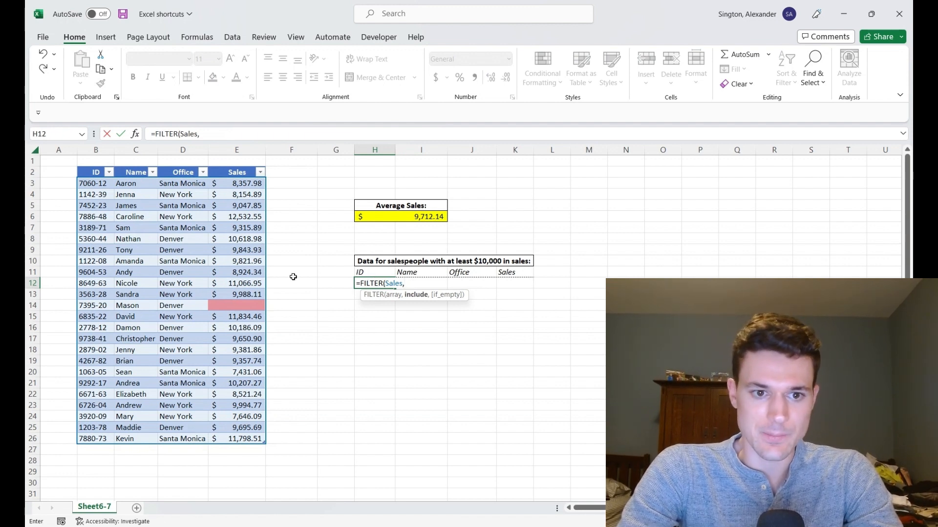
click(244, 271)
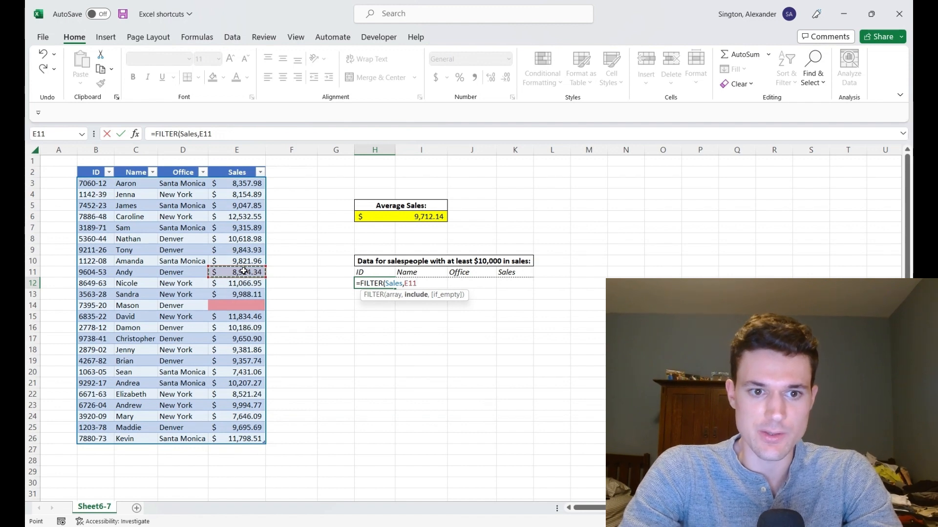
key(ctrl+space)
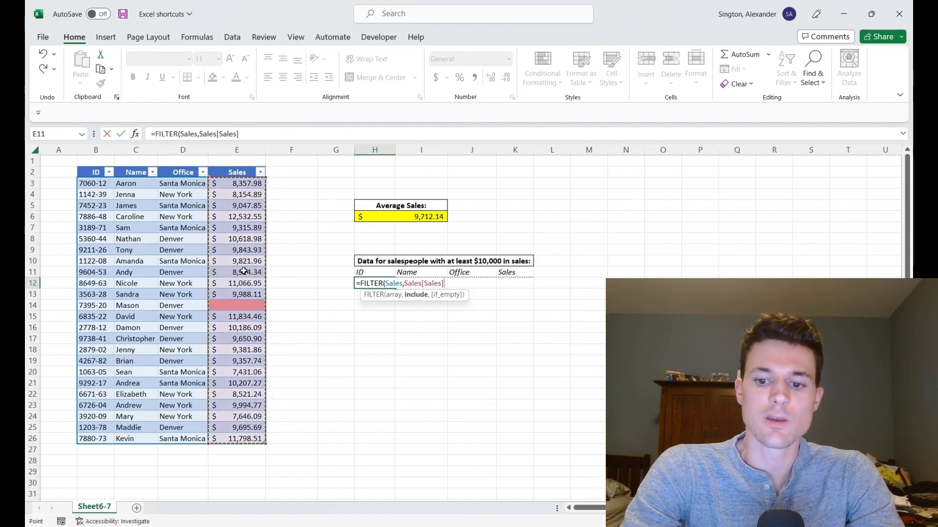
text(>=10)
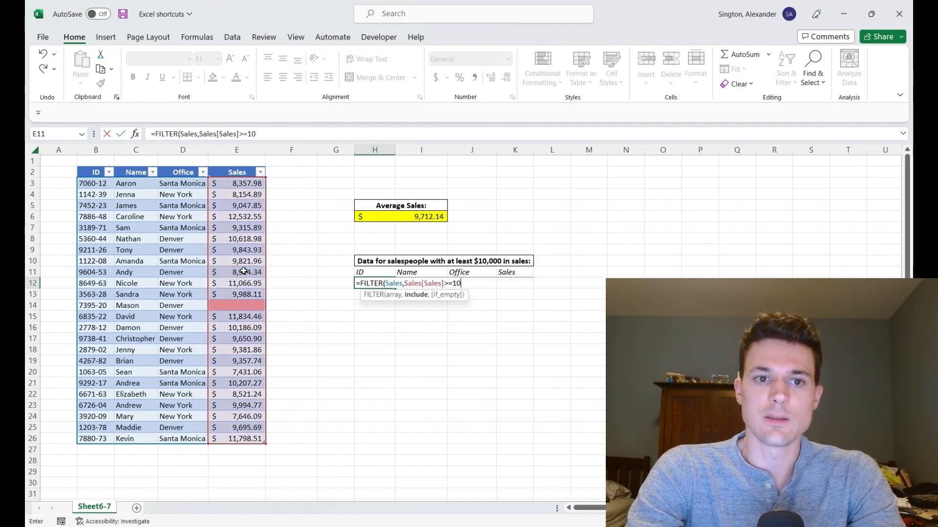
text(000,)
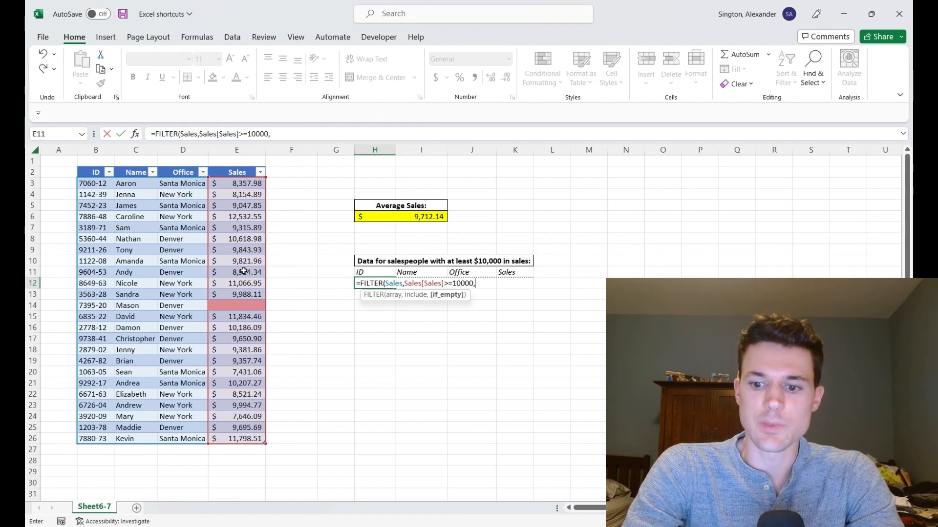
text("n)
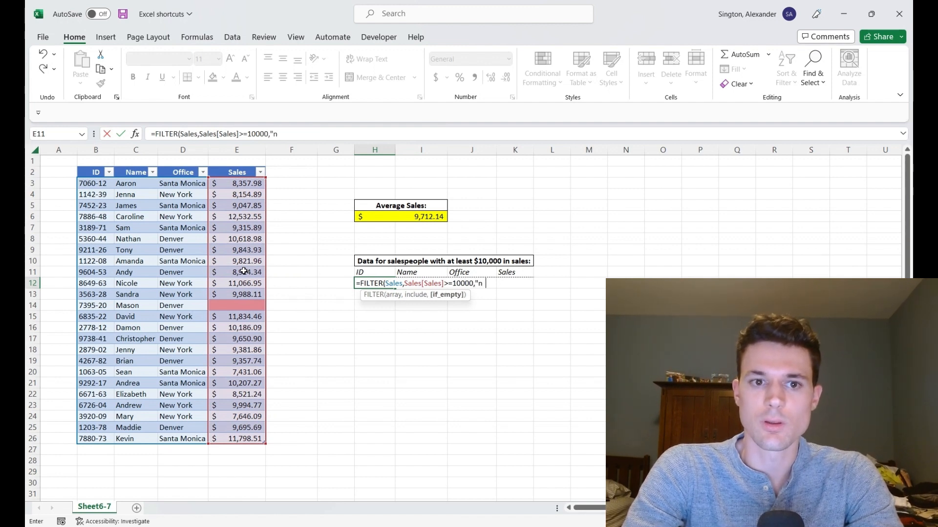
text(/a")
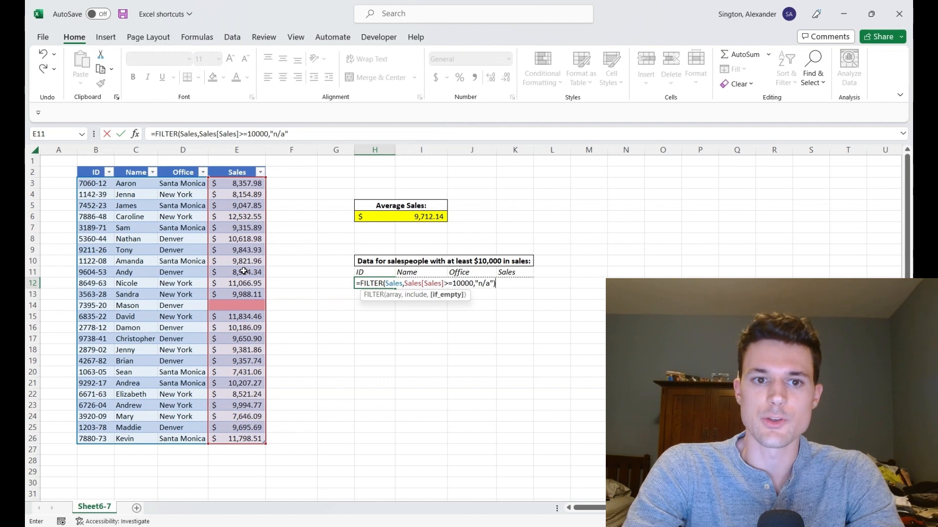
text())
key(ctrl+Return)
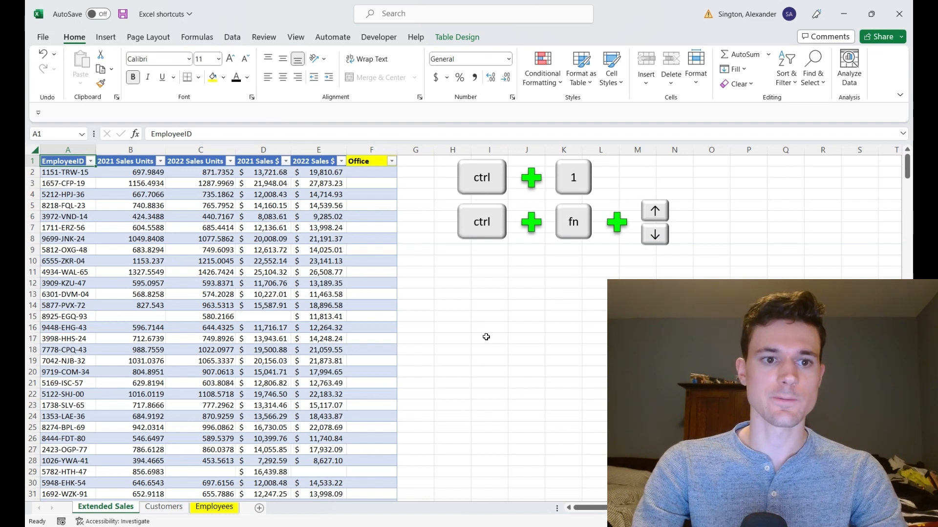
click(136, 161)
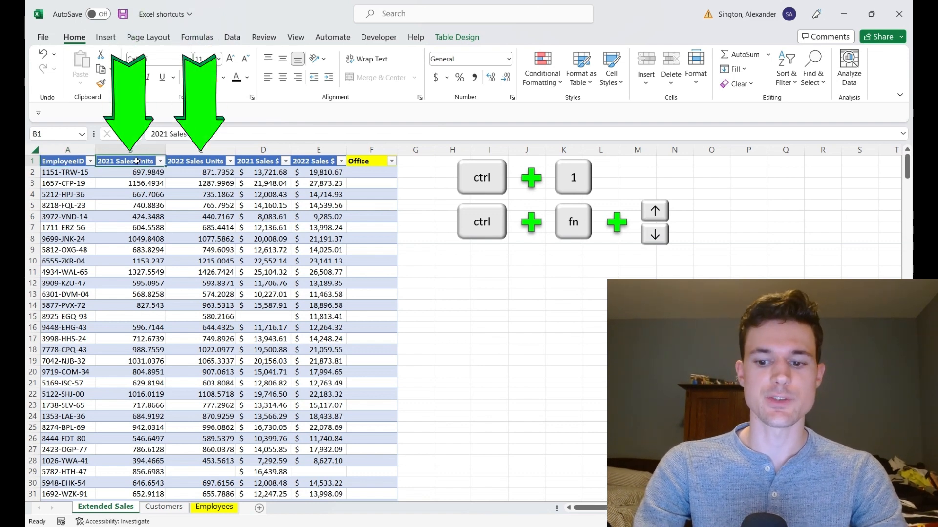
key(shift+Right)
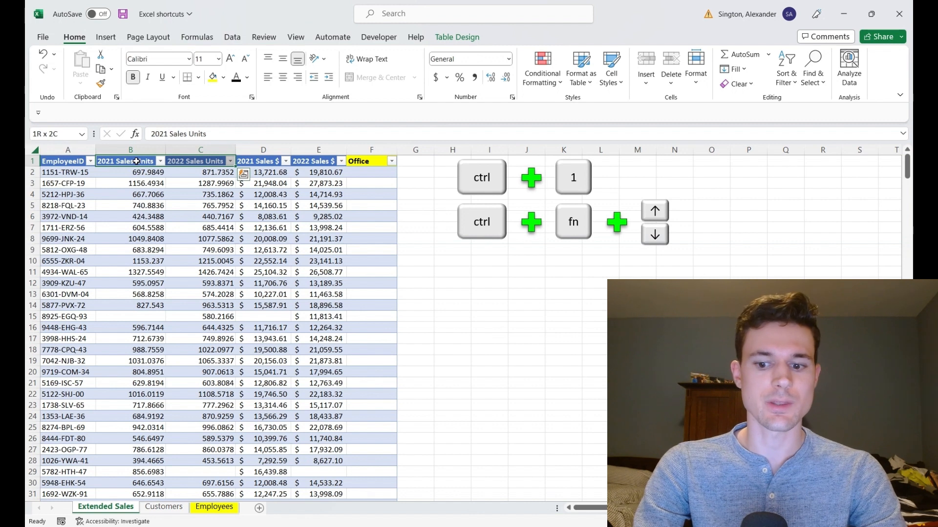
key(Down)
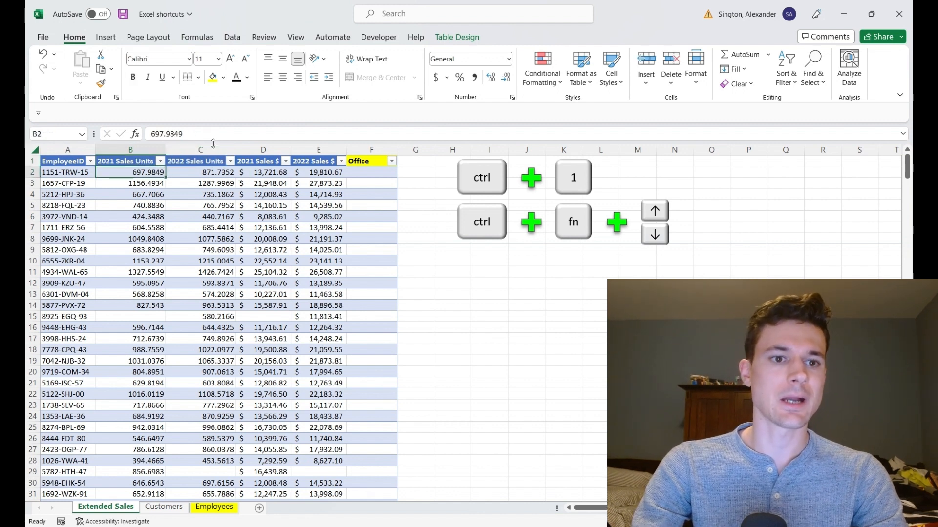
Step: Format the 2021 and 2022 Sales Units columns as Number with 0 decimal places and the 1000 separator
click(161, 216)
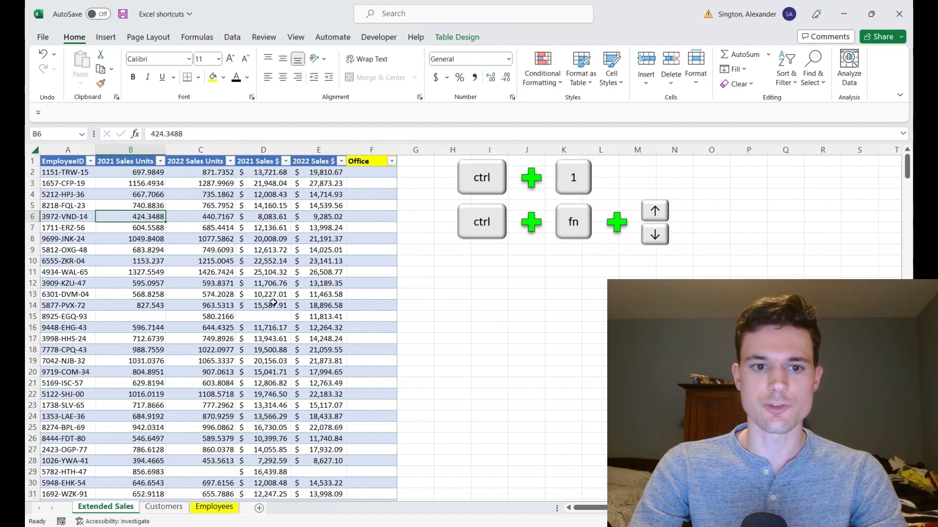
key(shift+Right)
key(ctrl+space)
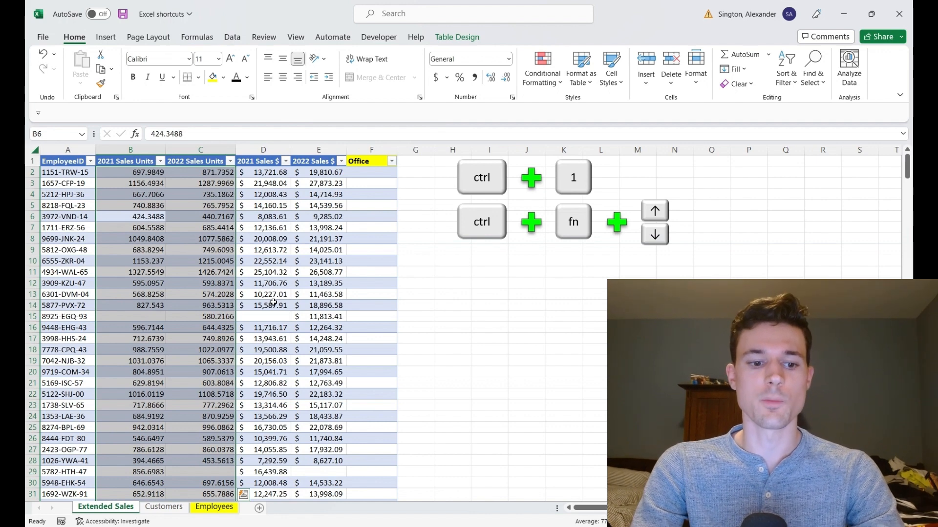
key(ctrl+1)
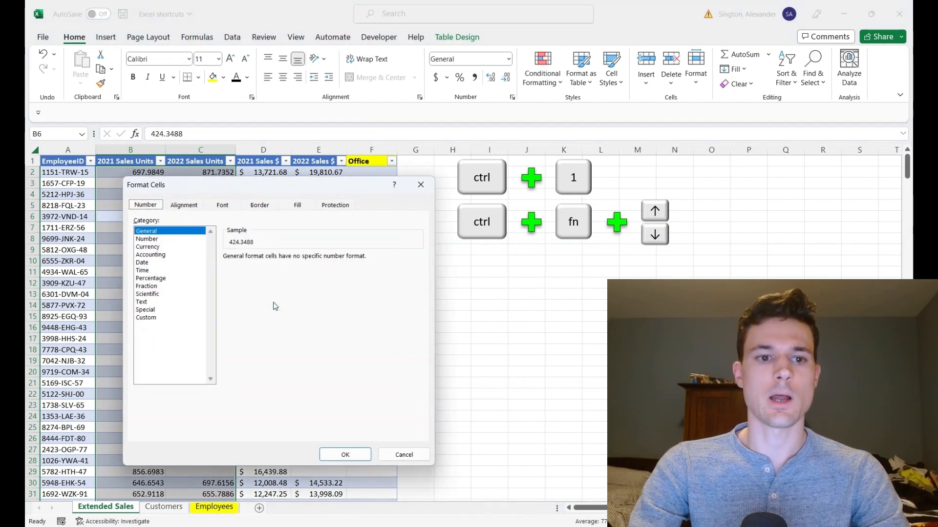
click(154, 239)
click(305, 261)
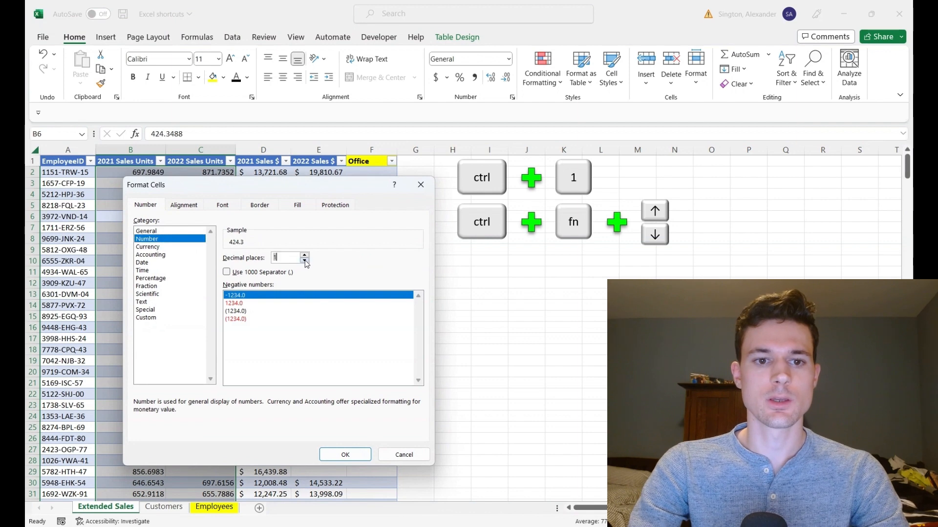
click(305, 261)
click(227, 273)
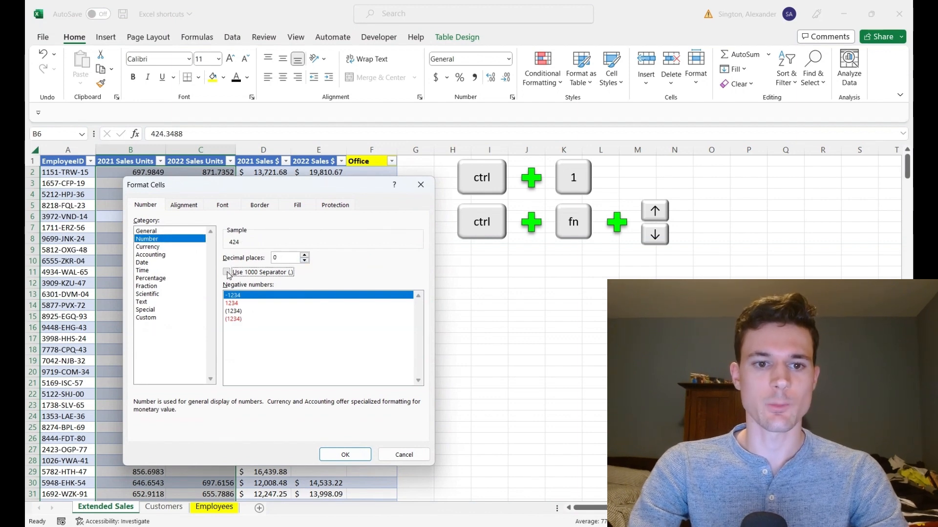
click(337, 453)
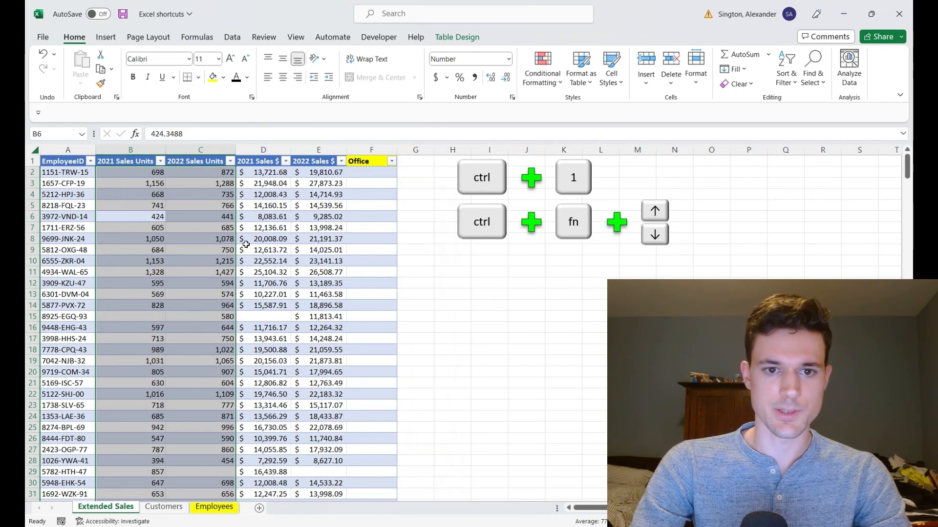
Step: Switch back and forth between the Extended Sales and Employees worksheets
click(357, 197)
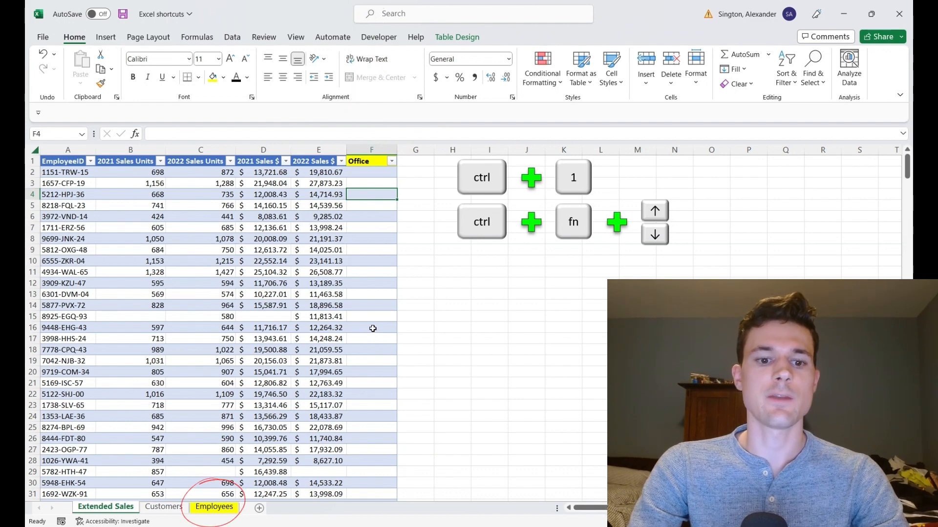
click(215, 508)
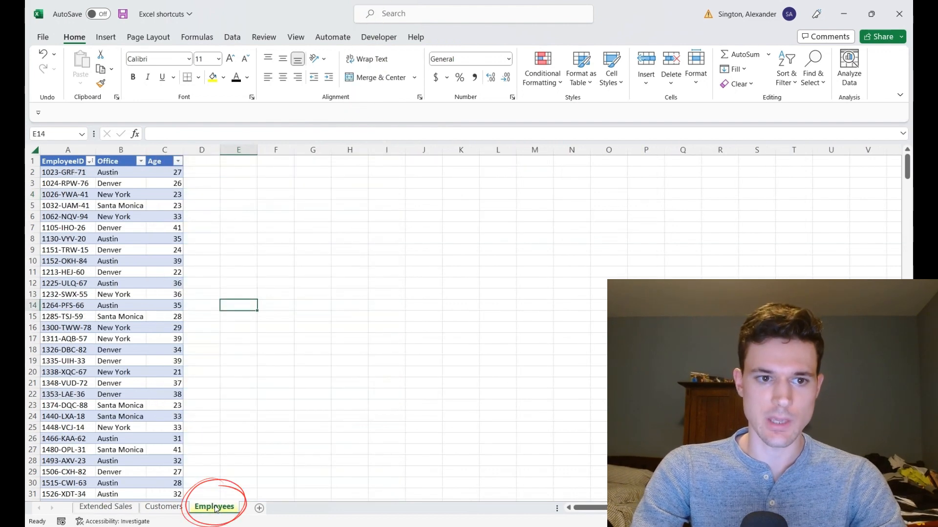
click(112, 507)
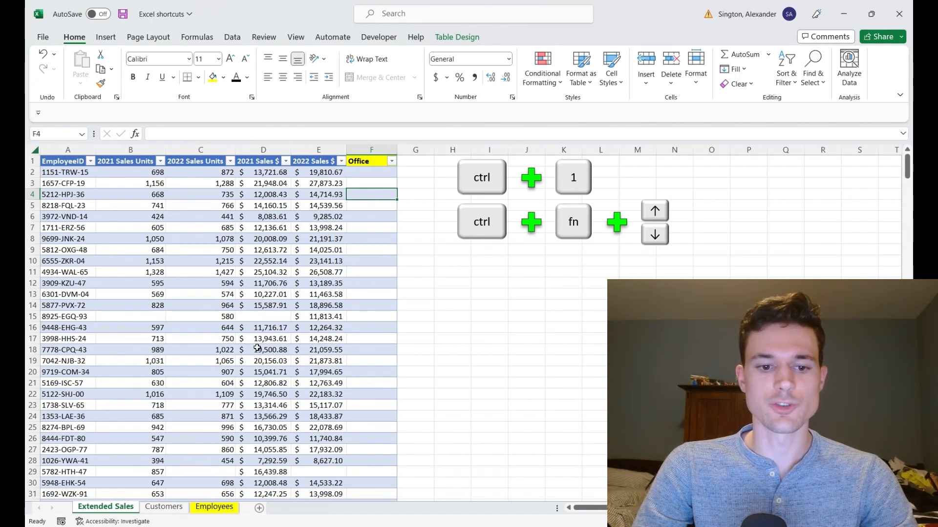
key(ctrl+Page_Down)
key(ctrl+Page_Down)
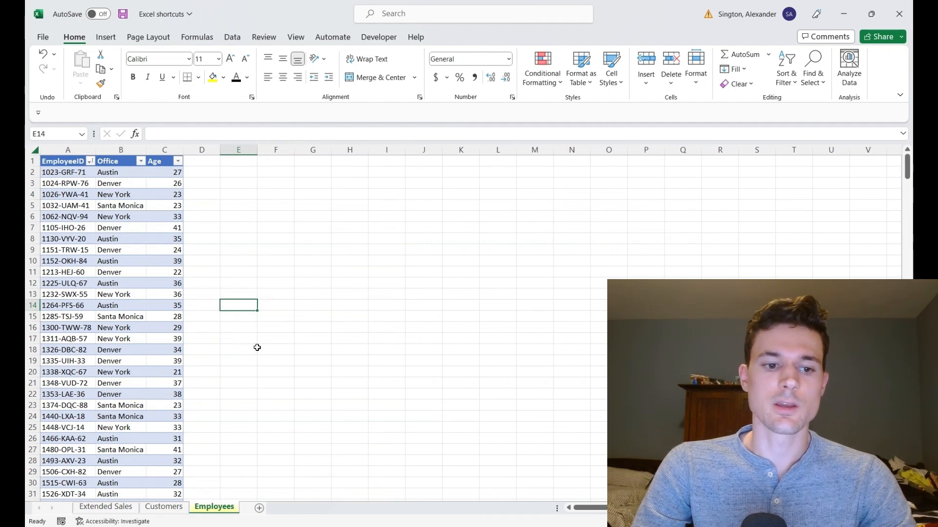
key(ctrl+Page_Up)
key(ctrl+Page_Up)
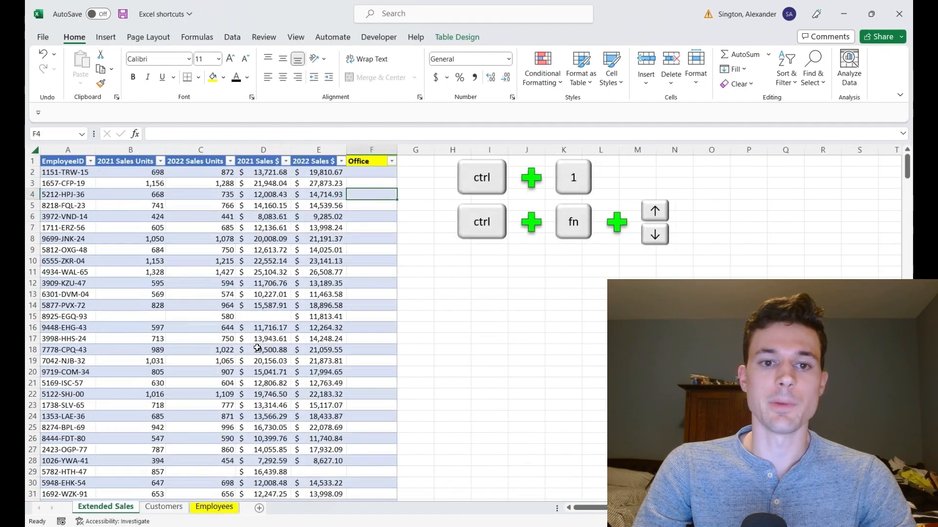
Step: Start an XLOOKUP in the first Office cell via function autocomplete, using the row's EmployeeID as the lookup value
key(Up)
key(Up)
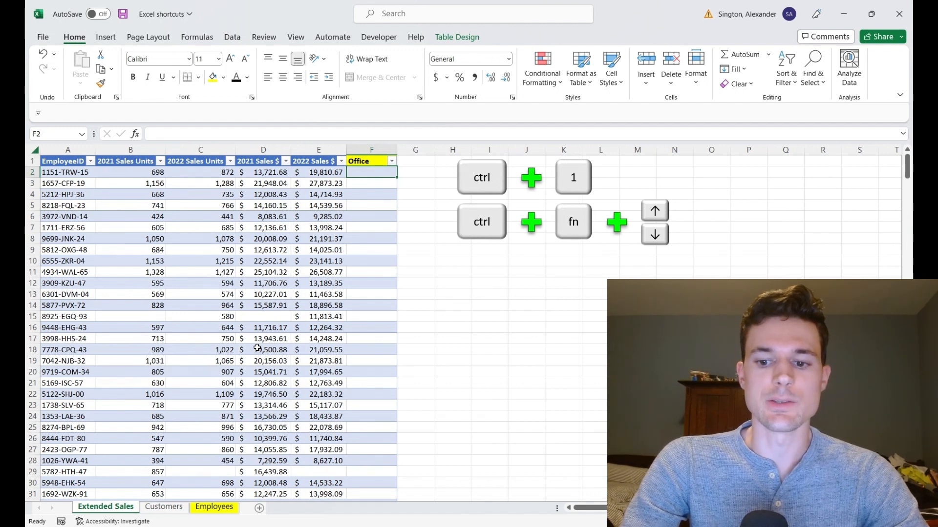
text(=xl)
key(Tab)
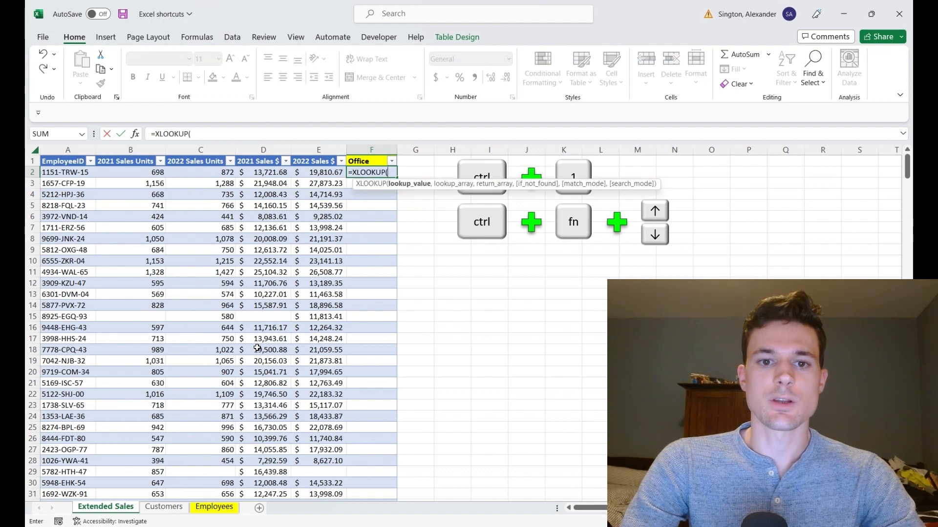
key(Left)
key(Left)
key(Left)
key(Left)
key(Left)
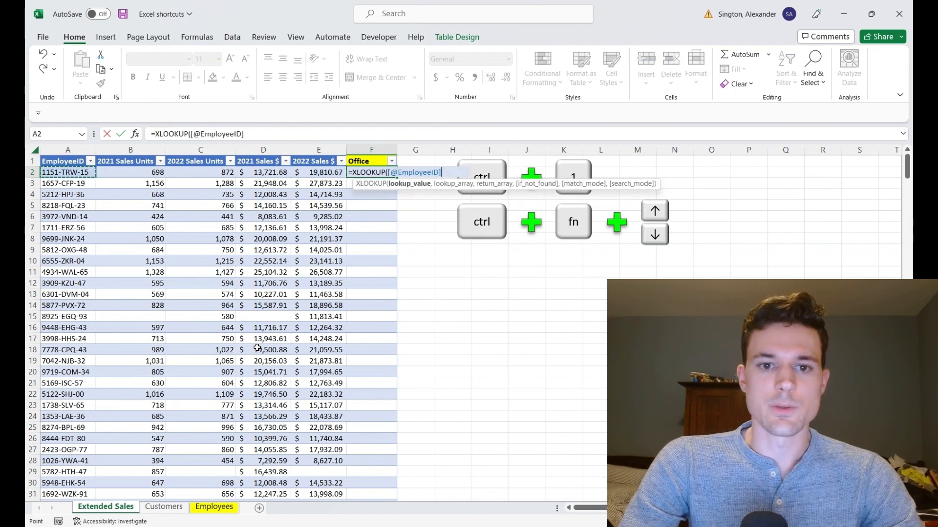
text(,)
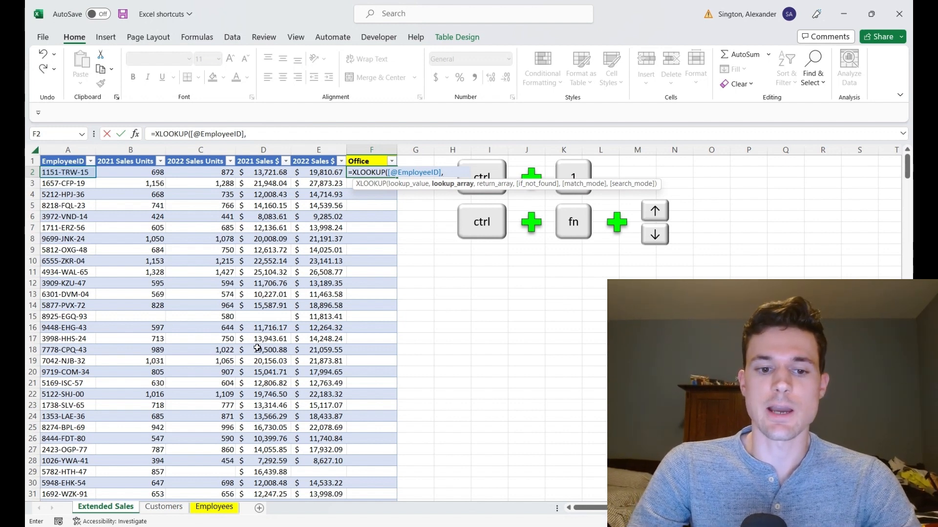
Step: Switch to the Employees sheet and take its whole EmployeeID column as the lookup array
key(ctrl+Page_Down)
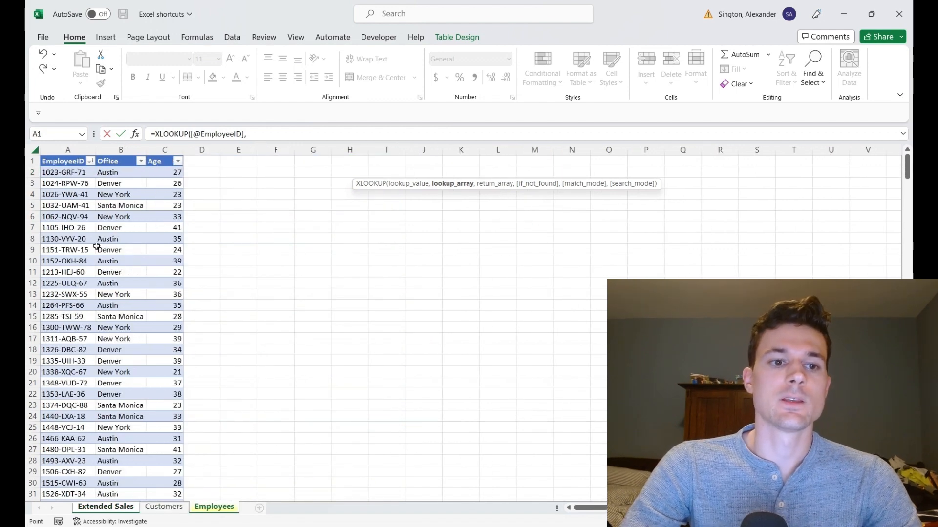
click(74, 237)
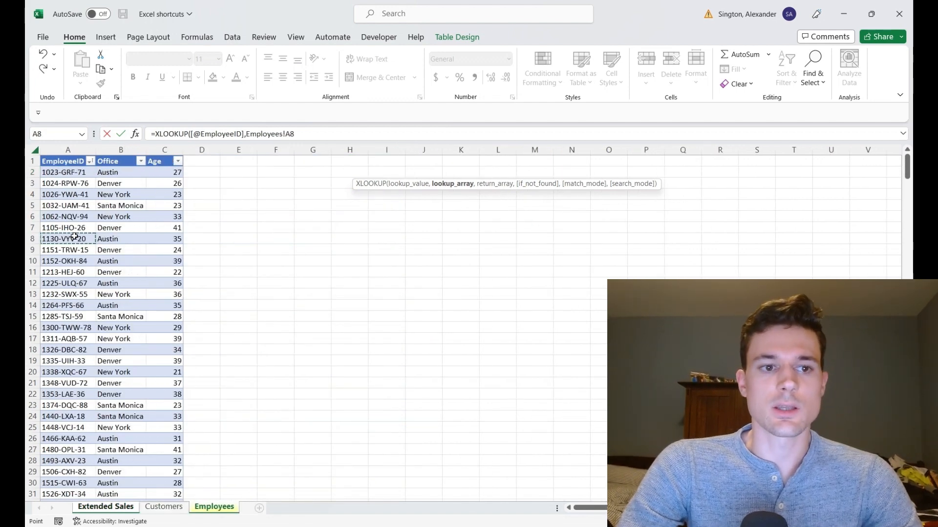
key(ctrl+space)
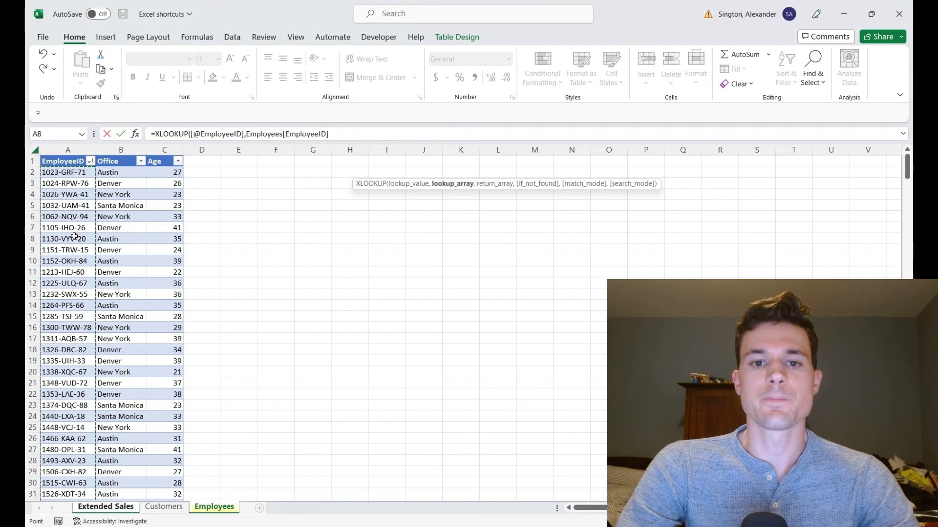
text(,)
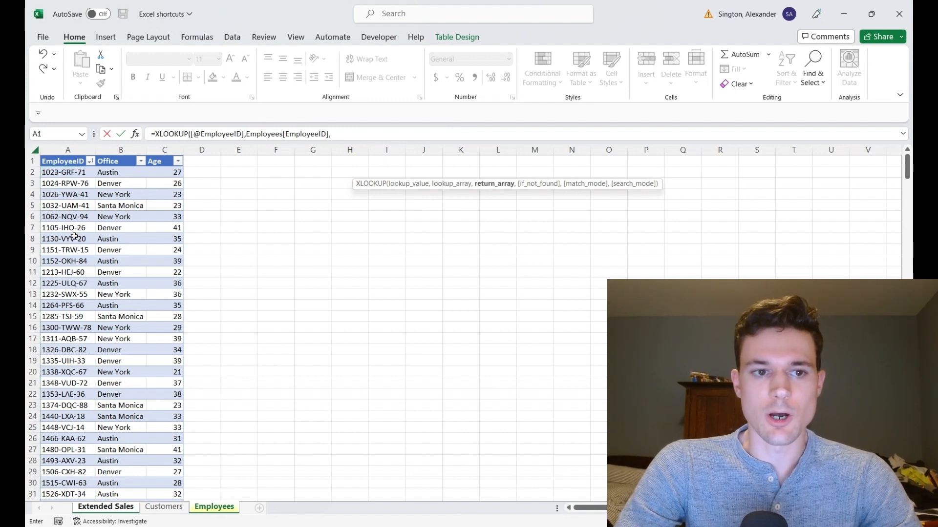
Step: Take the Employees Office column as the return array, set "" as the not-found value, and confirm the formula
click(120, 227)
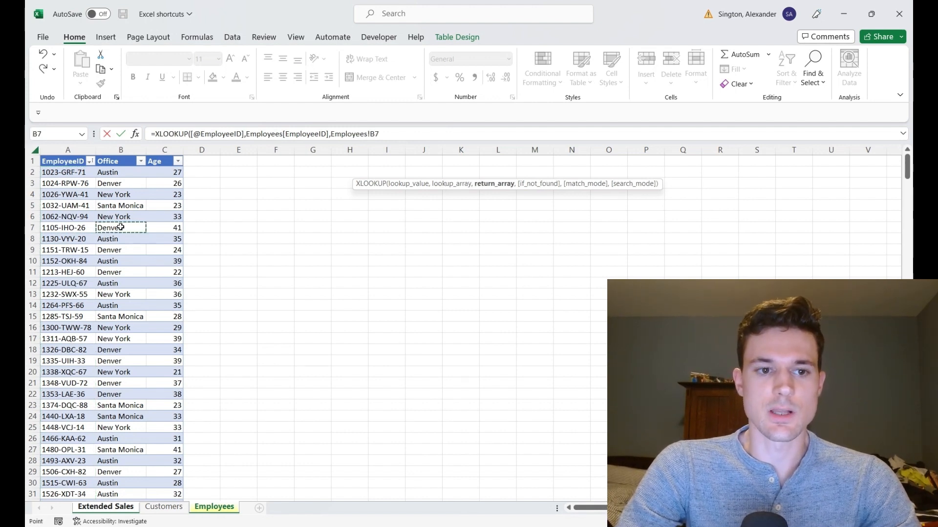
key(ctrl+space)
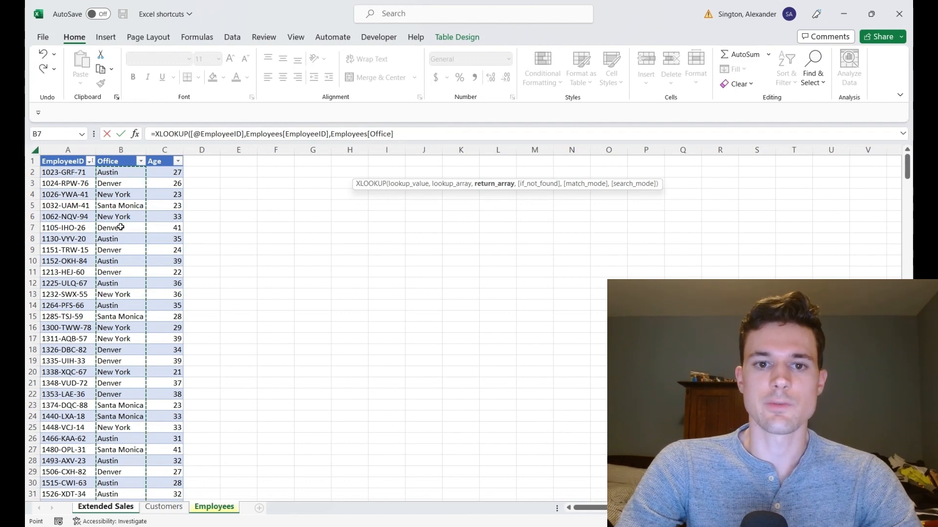
text(,"")
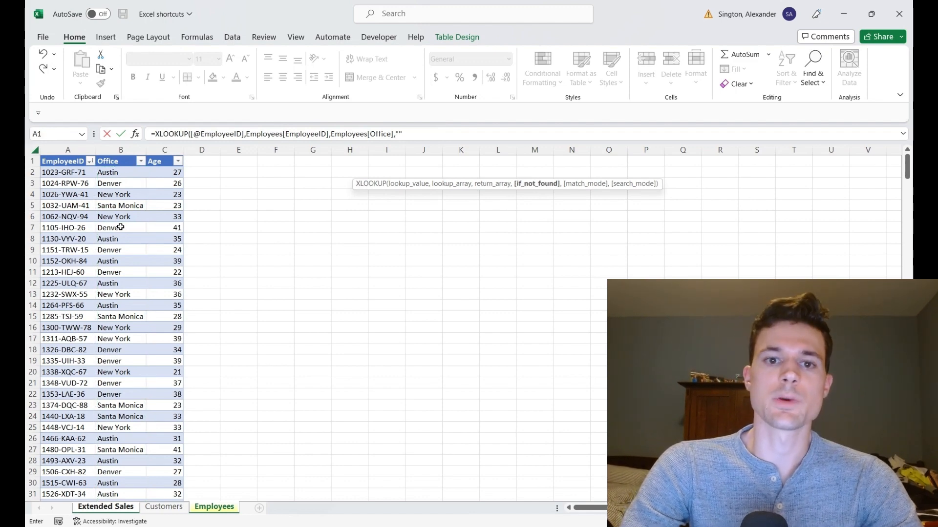
key(Return)
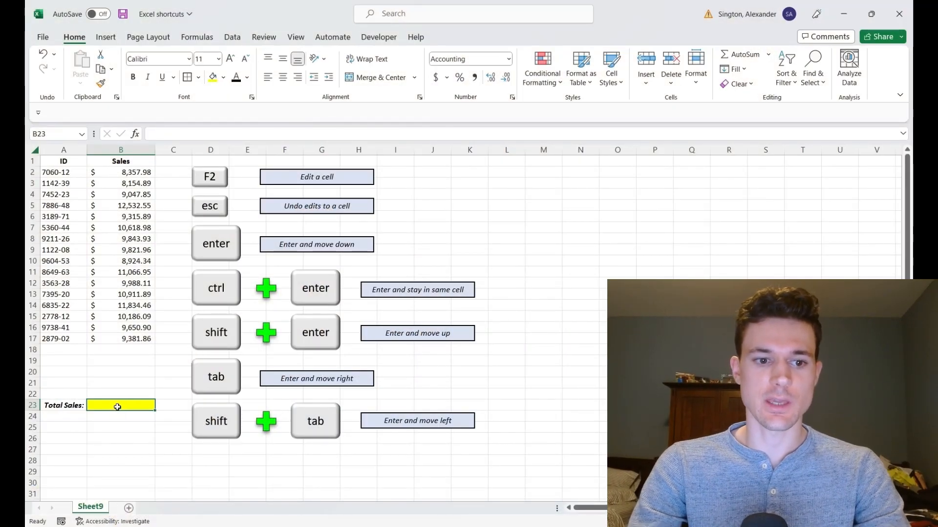
Step: Enter =SUM(B2:B17) in the Total Sales cell B23 by selecting the Sales values from the keyboard, staying in the cell
text(=SUM()
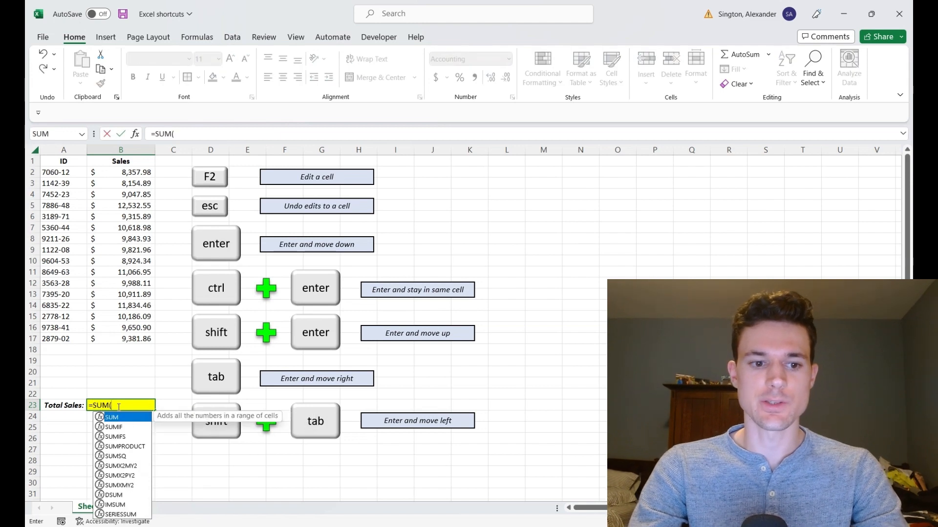
key(ctrl+Up)
key(ctrl+shift+Up)
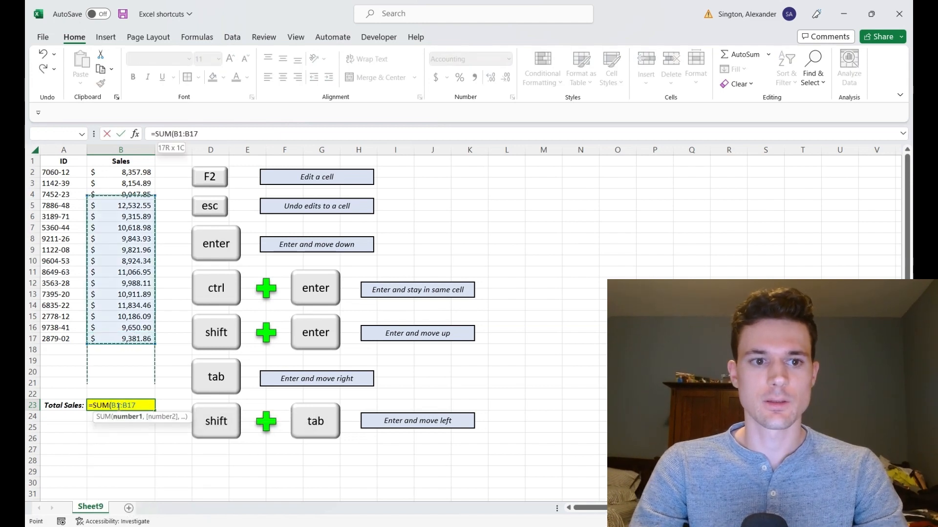
key(shift+Down)
text())
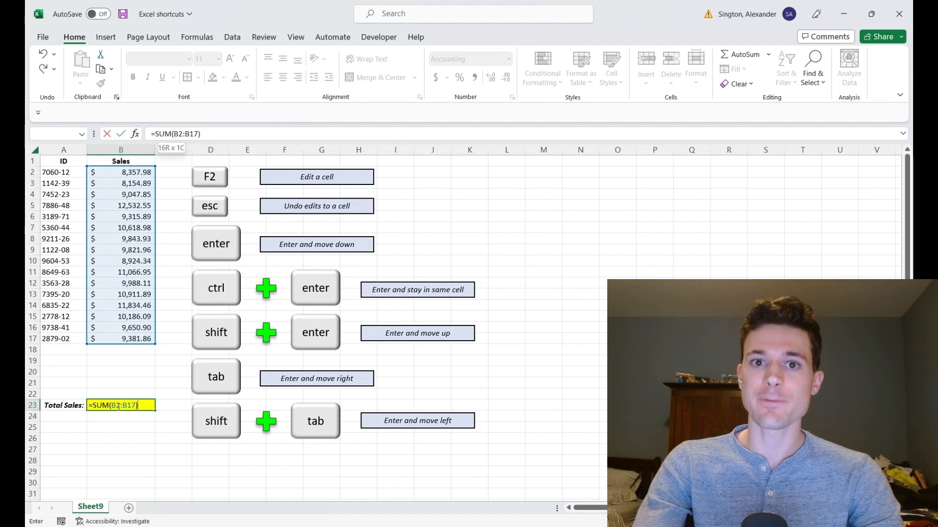
key(ctrl+Return)
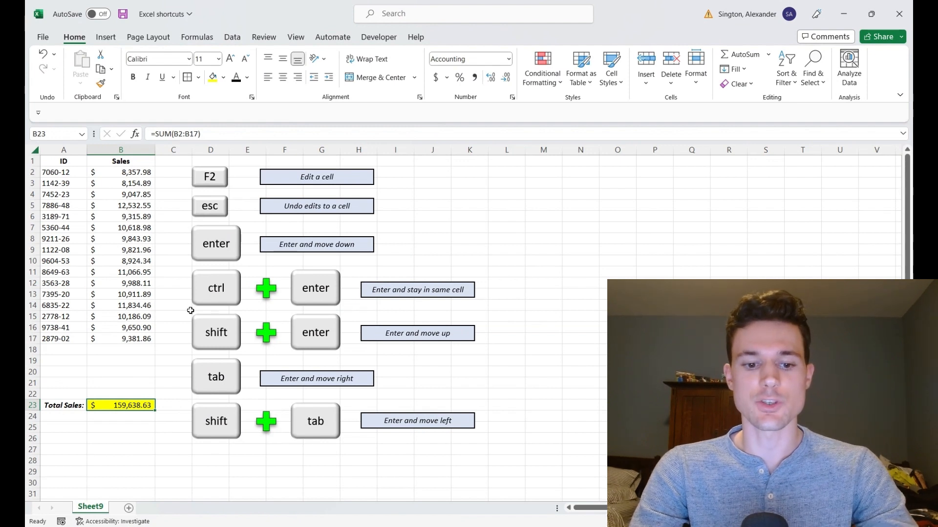
Step: Edit the B23 total formula to append +9999, then delete it back to =SUM(B2:B17 and confirm in place
key(F2)
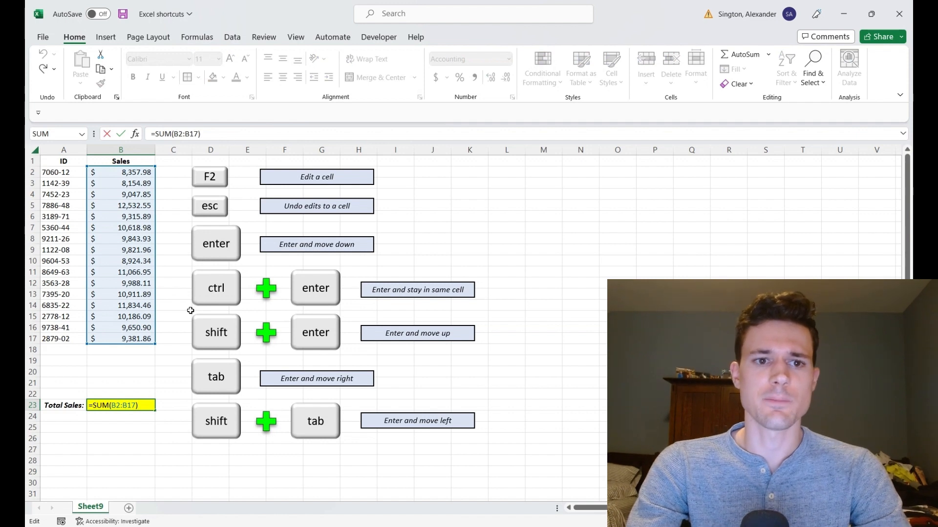
text(+)
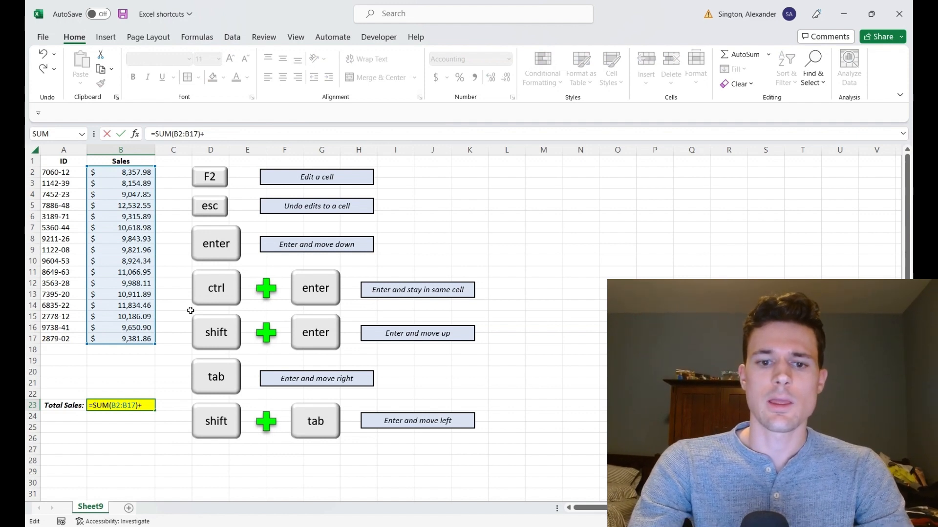
text(9999)
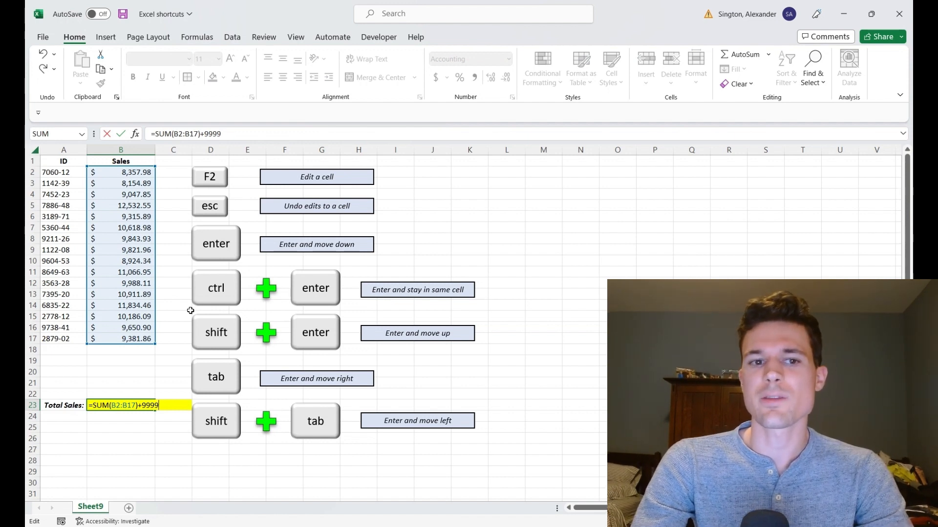
key(BackSpace)
key(BackSpace)
key(BackSpace)
key(BackSpace)
key(BackSpace)
key(BackSpace)
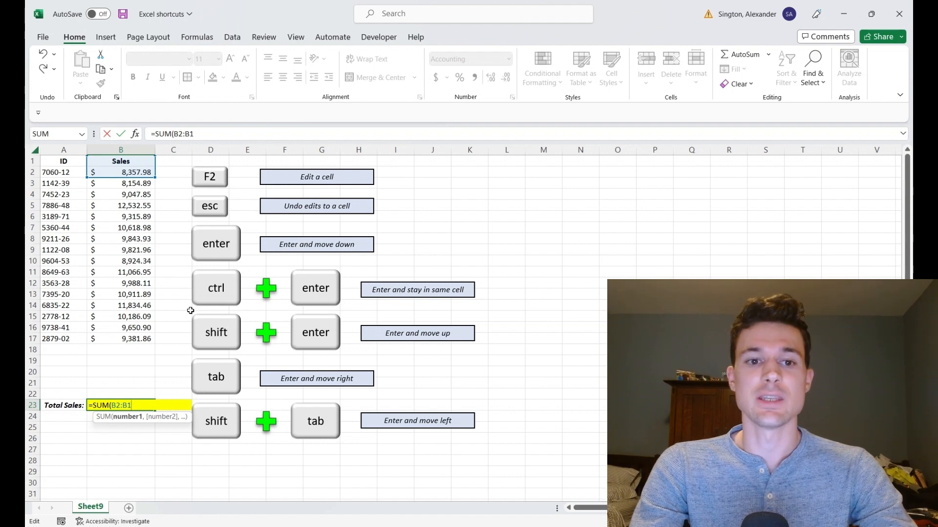
text(7)
key(ctrl+Return)
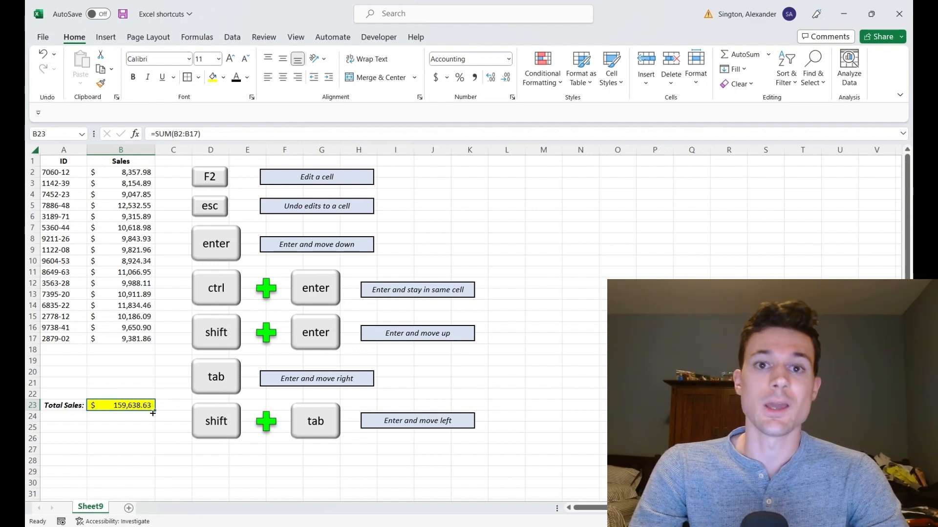
Step: Enter 2 in B26, move up and back down, and clear the cell
click(129, 437)
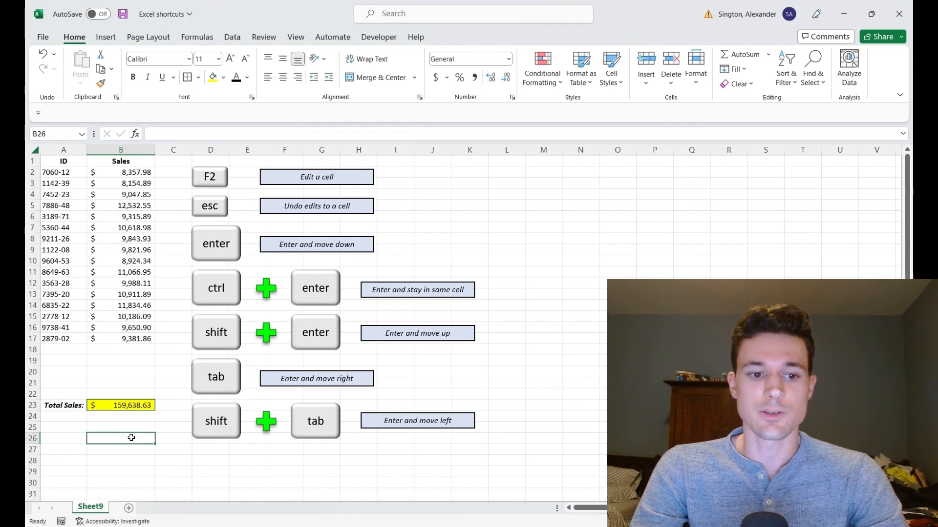
text(2)
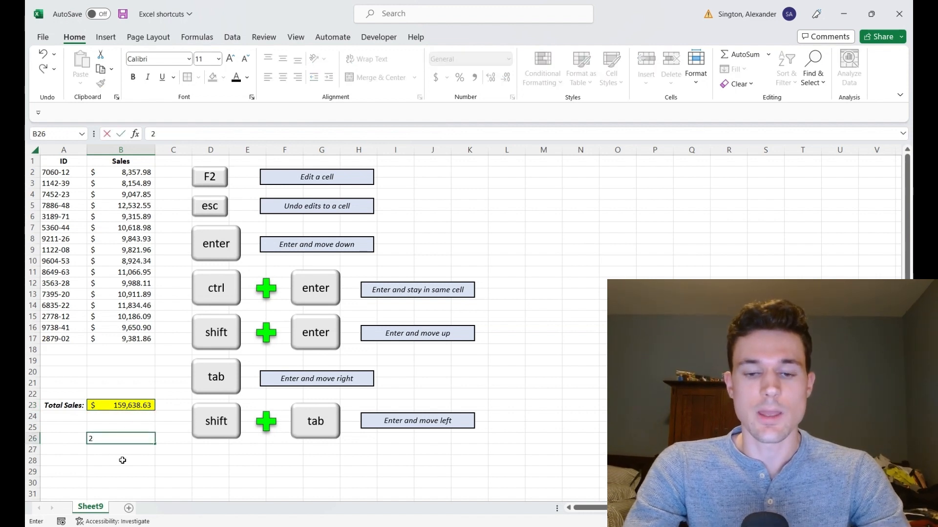
key(shift+Return)
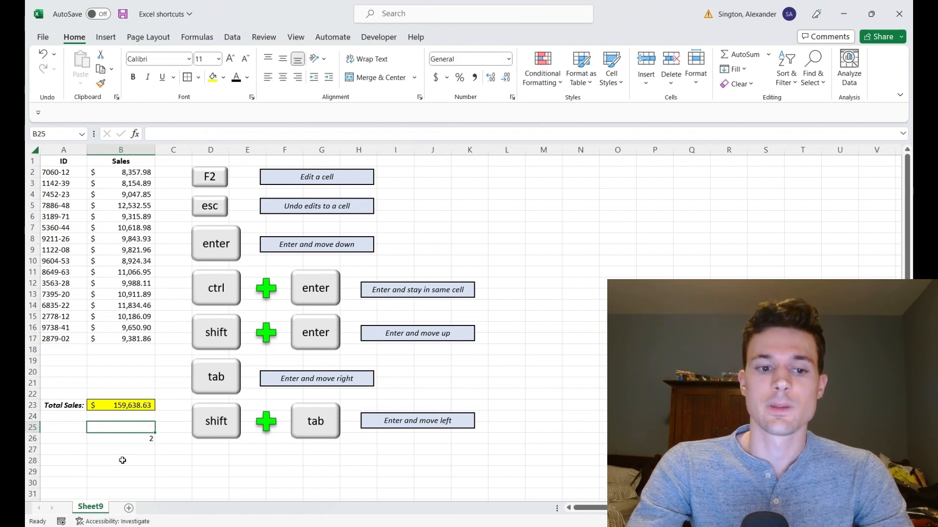
key(Return)
key(Delete)
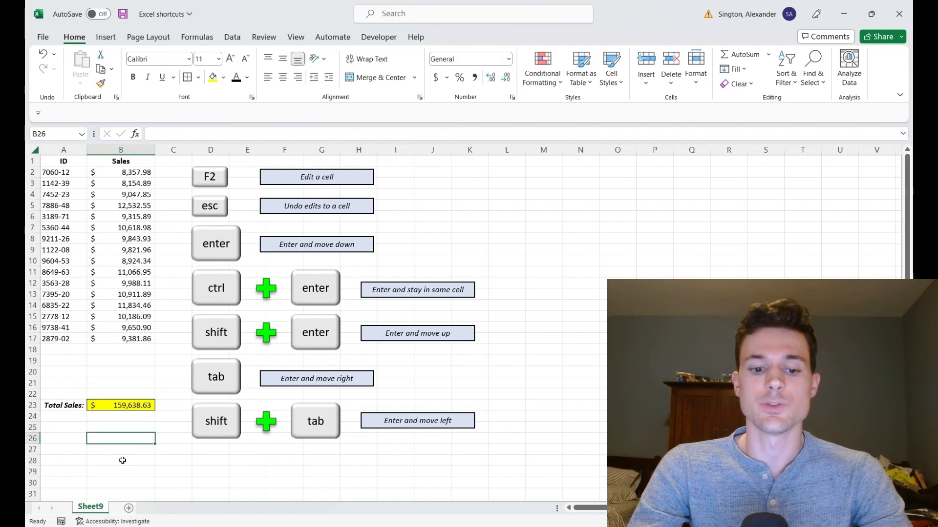
text(s)
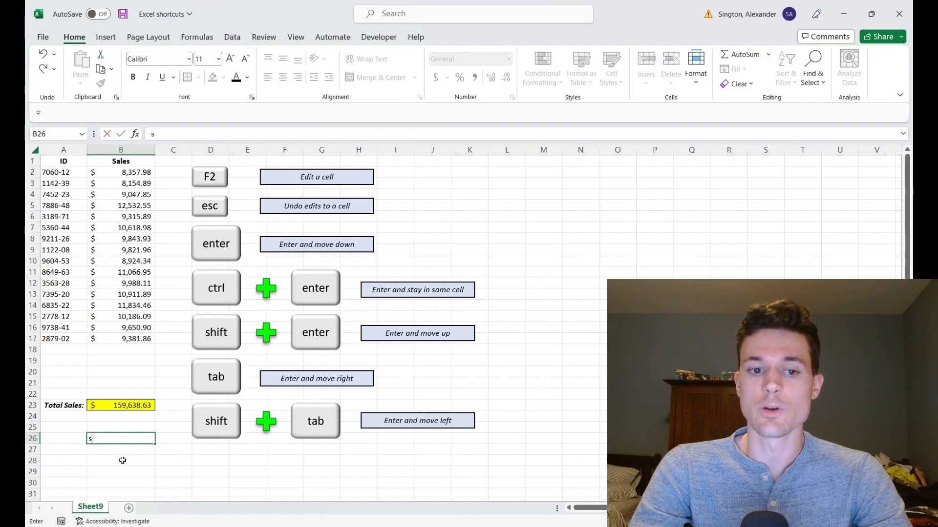
key(Tab)
key(shift+Tab)
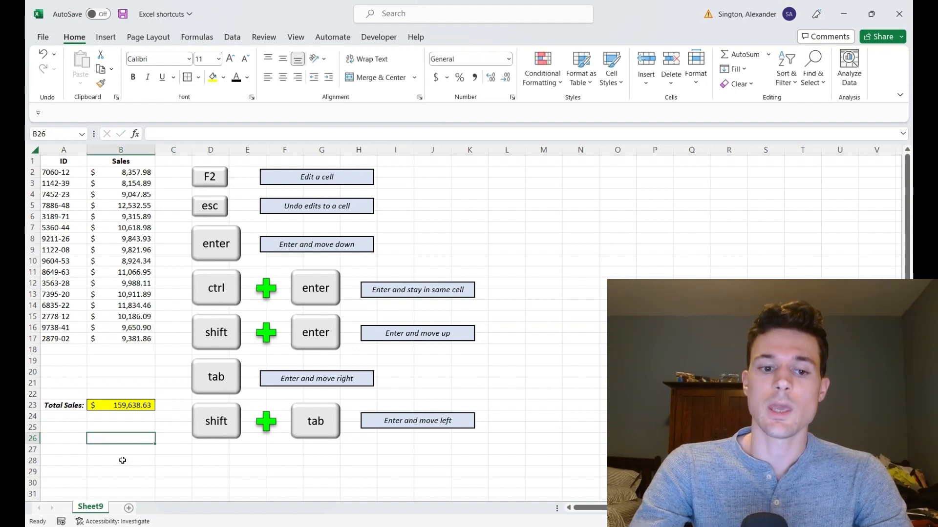
Step: Enter 7 in B26 and move left to A26
text(7)
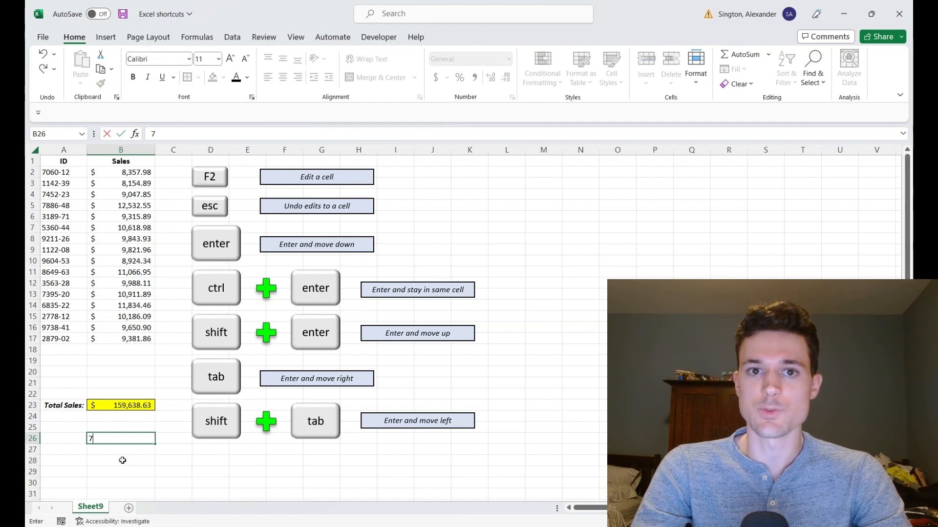
key(shift+Tab)
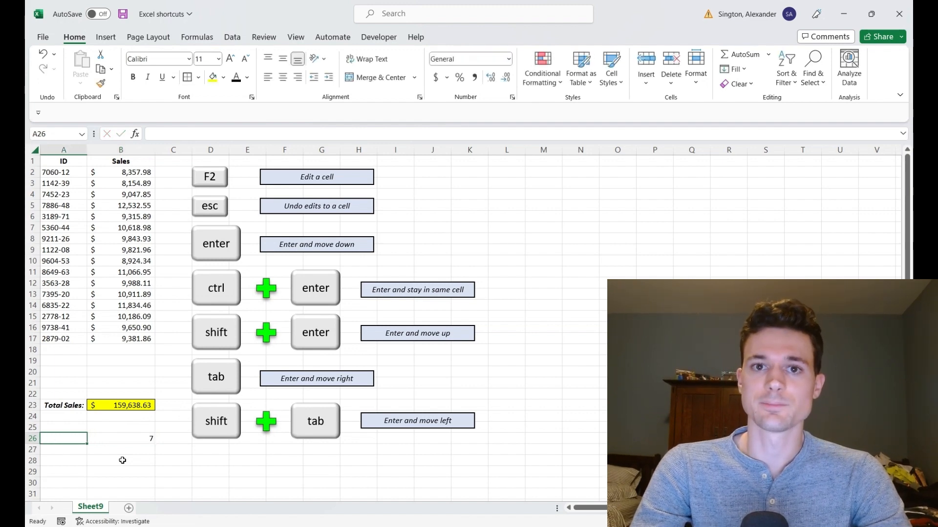